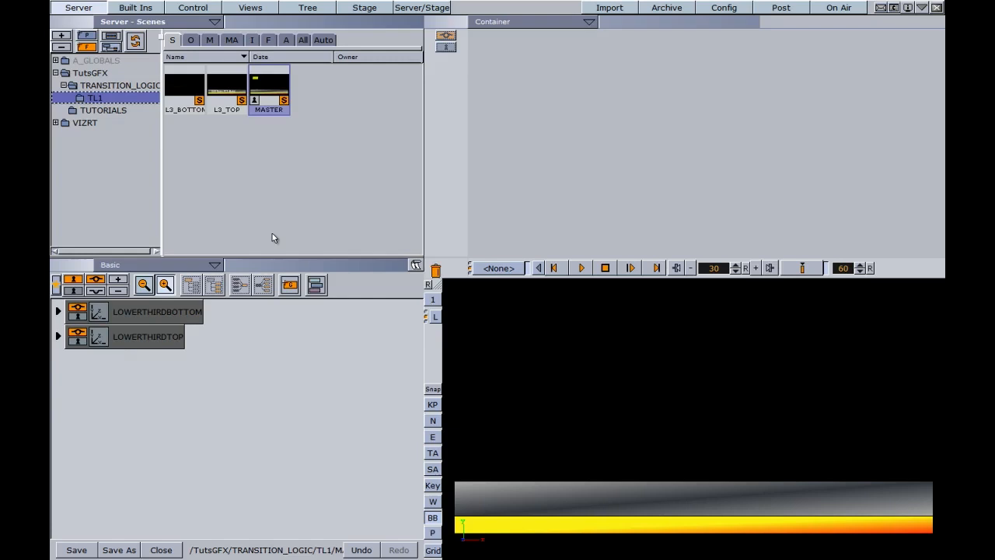
Step: Add a top-level group container below LOWERTHIRDTOP in the scene tree and name it BUGGROUP
left_click_drag(289, 285, 115, 403)
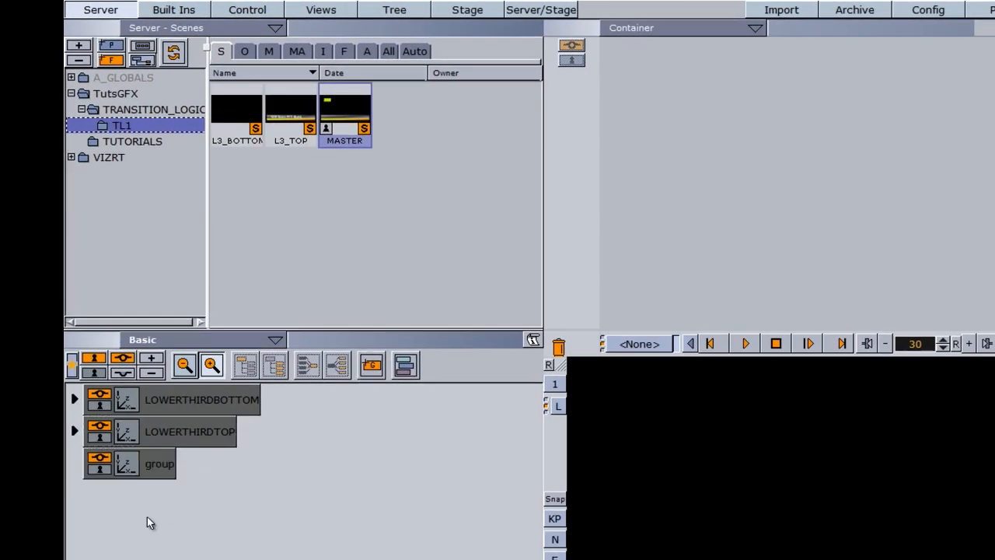
double_click(159, 465)
type("BUGGROUP")
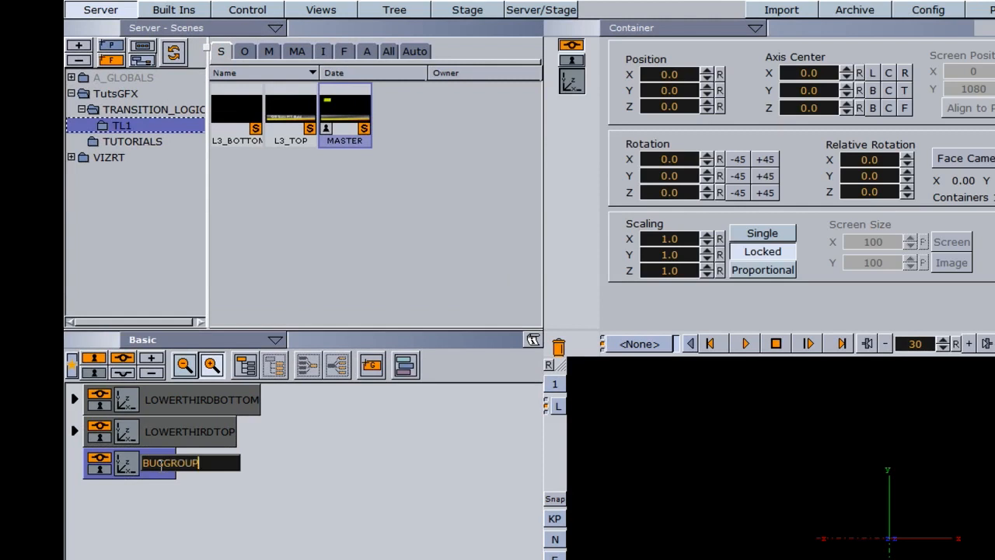
key("Return")
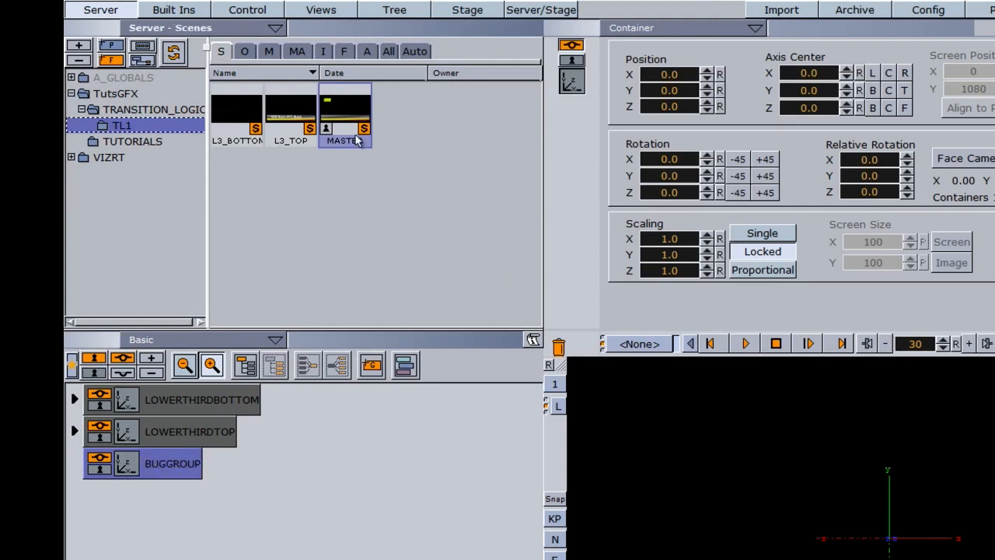
Step: Add a child group inside BUGGROUP and name it BUGDESIGN
left_click_drag(371, 364, 216, 464)
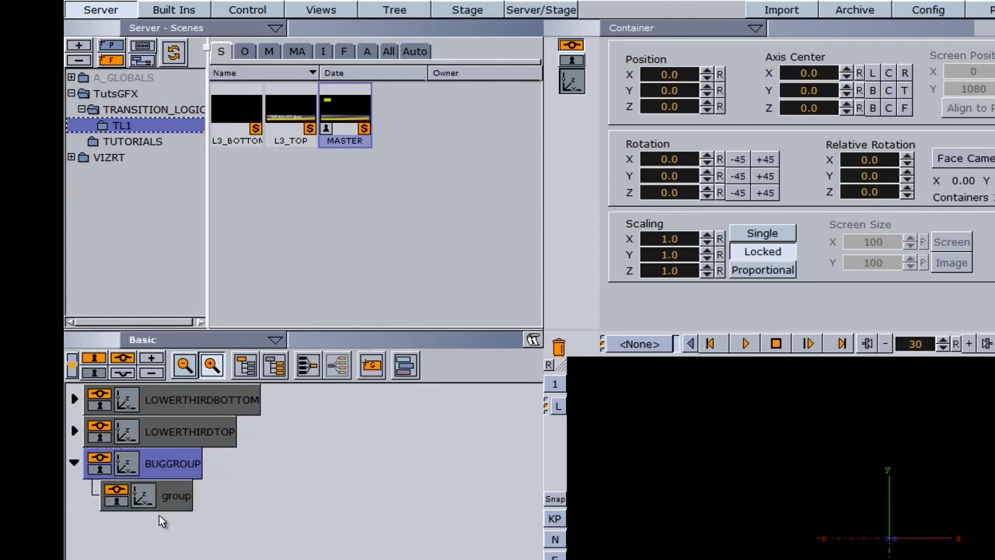
double_click(175, 496)
type("BUGDESIGN")
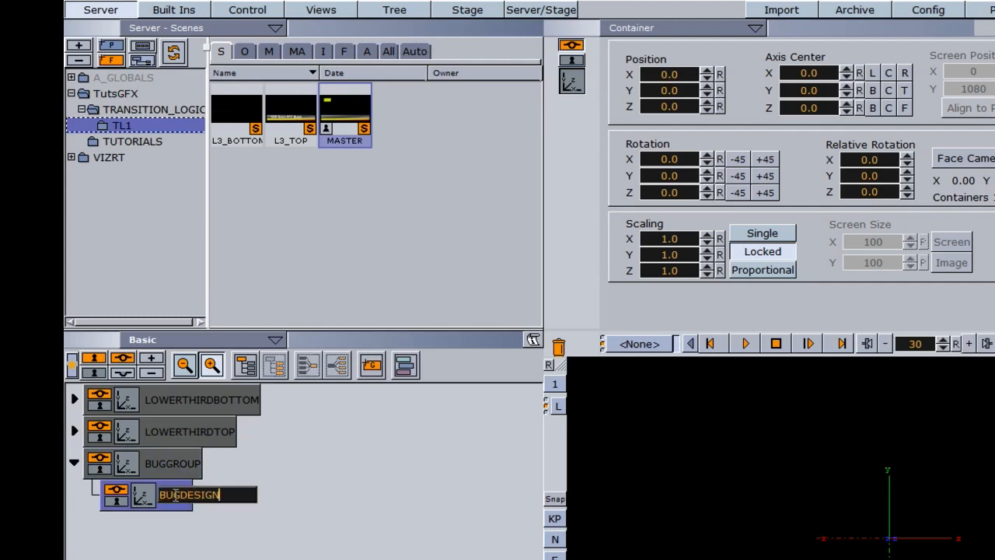
key("Return")
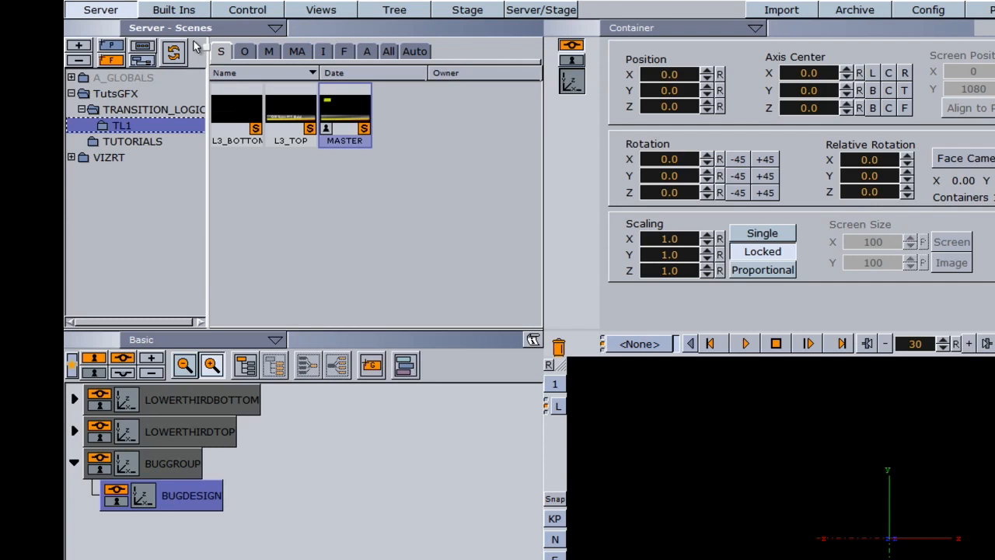
Step: Add a Noggi geometry under BUGDESIGN and reshape it into a sharp-cornered slanted bar with a height of 50
left_click(187, 10)
left_click_drag(539, 146, 537, 260)
left_click_drag(233, 159, 262, 498)
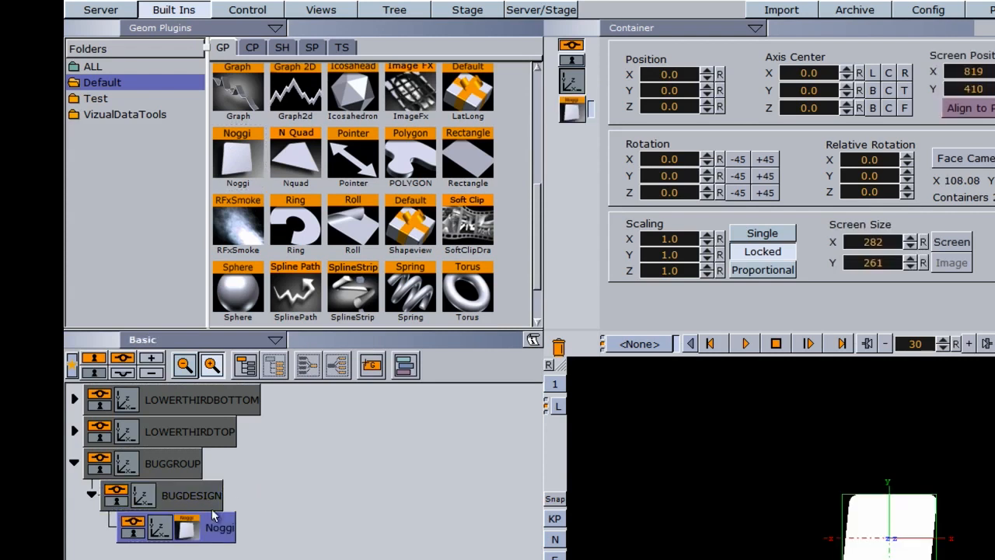
left_click(188, 530)
left_click_drag(776, 105, 626, 97)
left_click_drag(412, 94, 365, 95)
left_click_drag(565, 122, 389, 129)
left_click_drag(556, 158, 509, 156)
left_click_drag(563, 126, 489, 119)
left_click(543, 89)
type("50")
key("Return")
Step: Move the Noggi to the upper-left of the scene at position X -271 and Y 133
left_click(366, 81)
left_click_drag(443, 87, 540, 102)
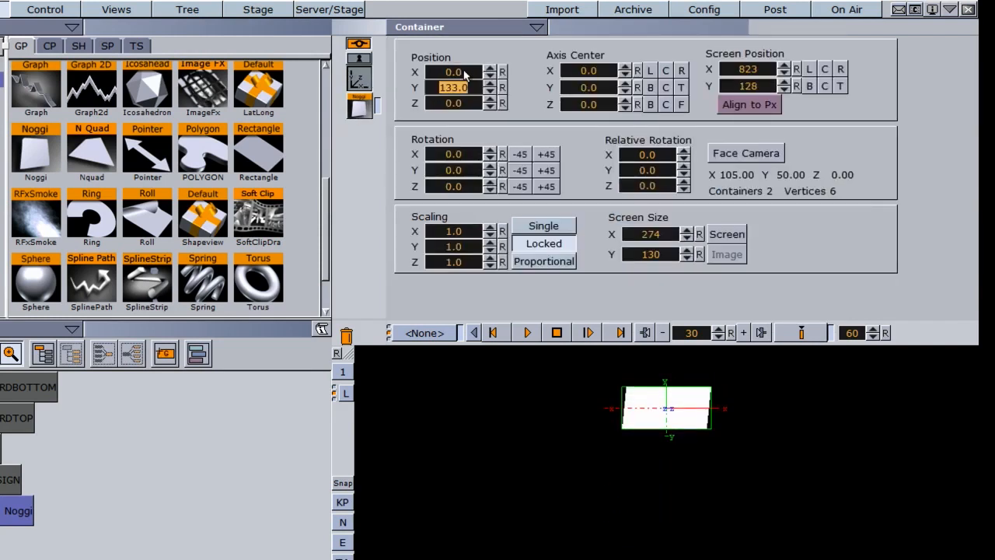
left_click_drag(465, 73, 435, 73)
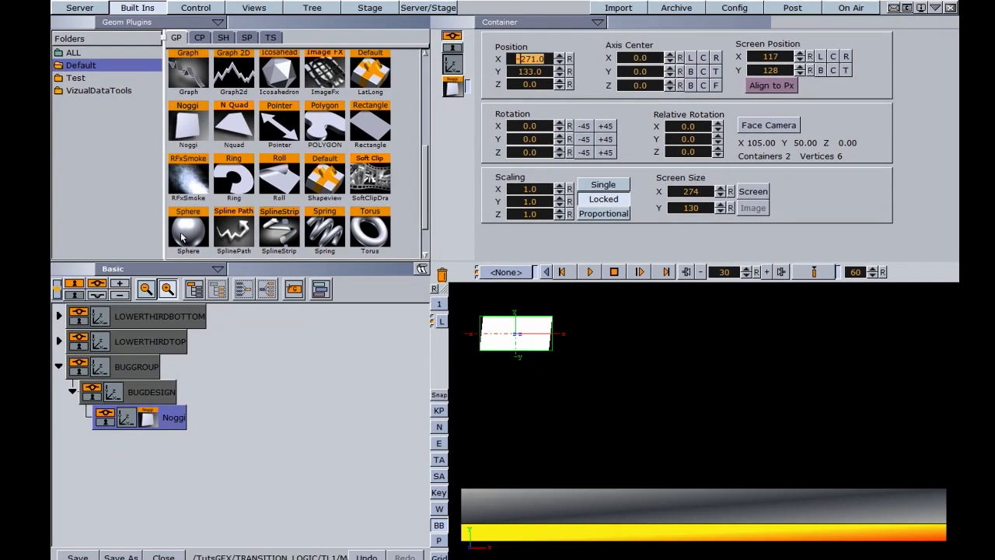
Step: Apply the YELLOW material from the TL1 folder to the Noggi and turn off the material's lighting
left_click(81, 7)
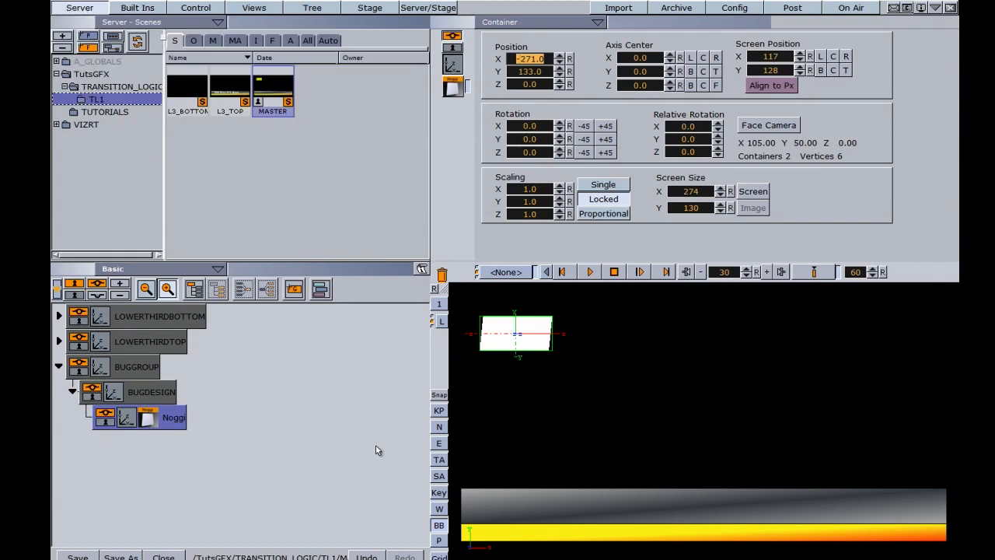
left_click(213, 41)
left_click_drag(235, 87, 169, 417)
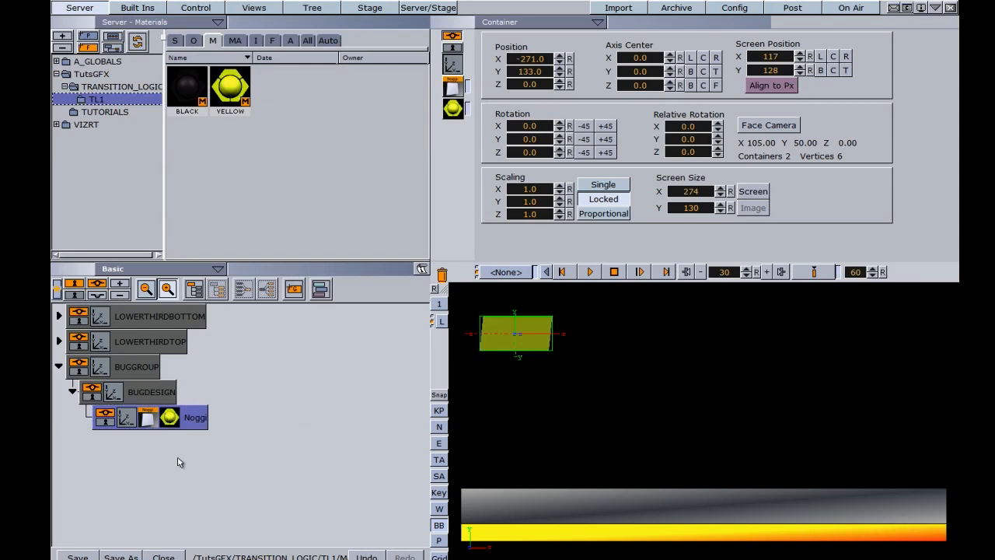
left_click(169, 418)
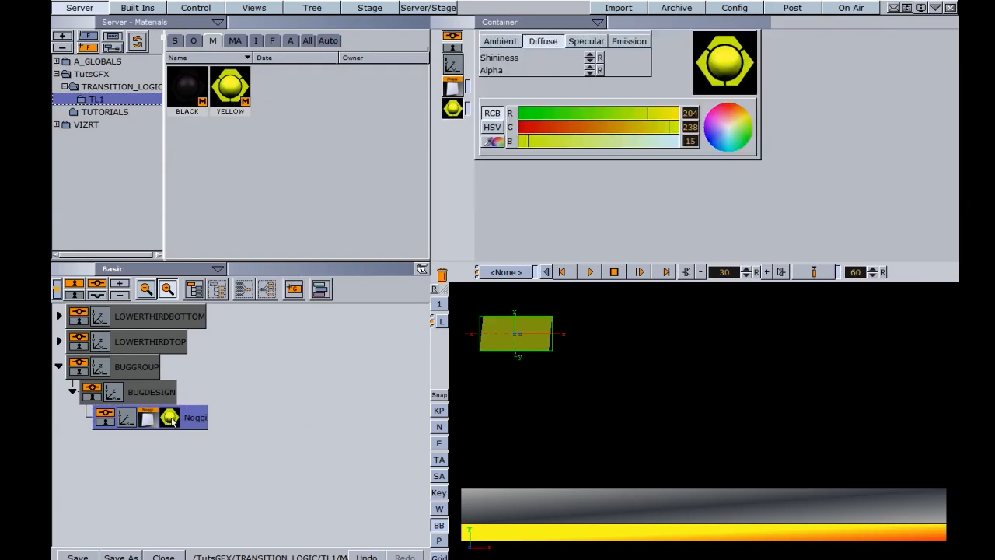
left_click(466, 107)
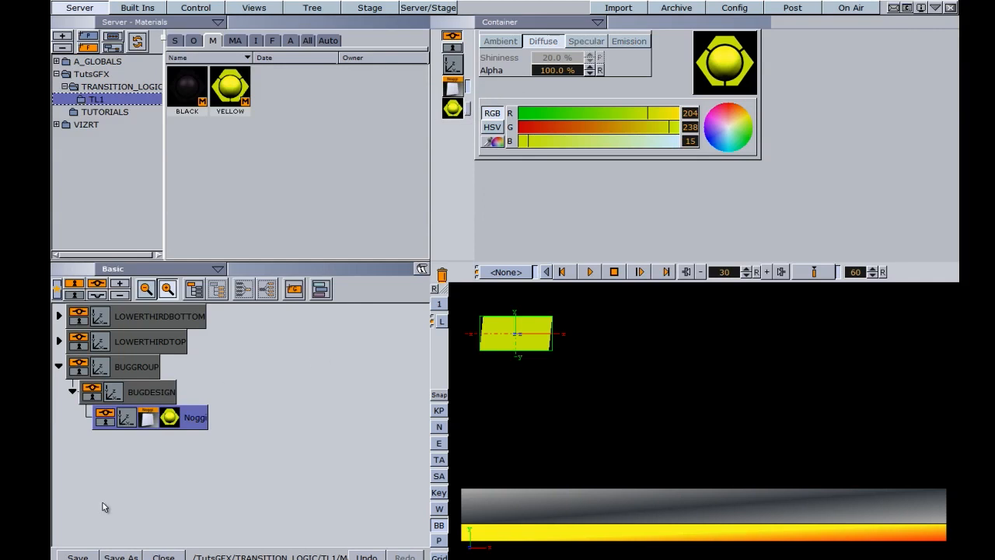
Step: Keyframe the Noggi's position at frame 30 and at frame 0, with position Y at 249 for frame 0
left_click(134, 419)
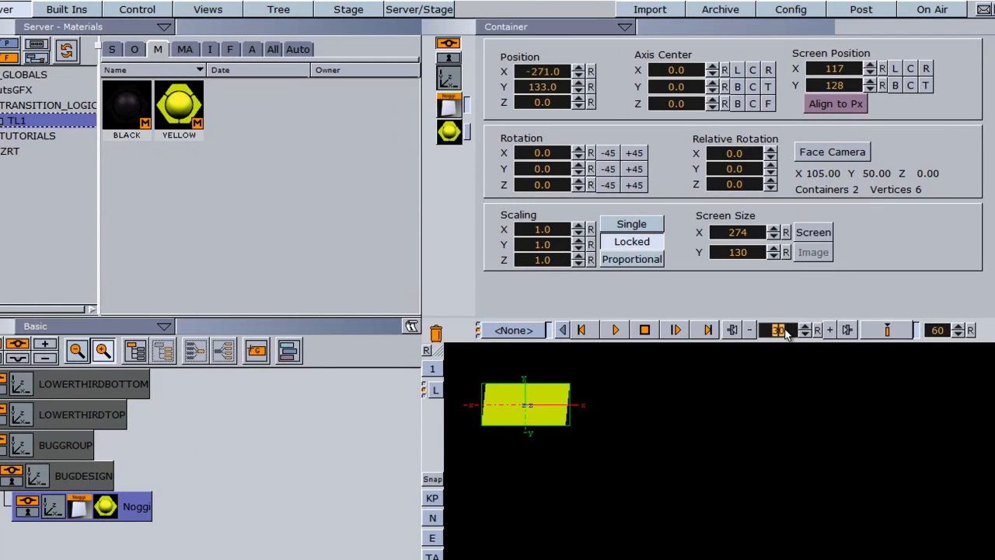
left_click_drag(888, 331, 930, 320)
left_click(817, 331)
left_click_drag(516, 87, 609, 92)
left_click(527, 90)
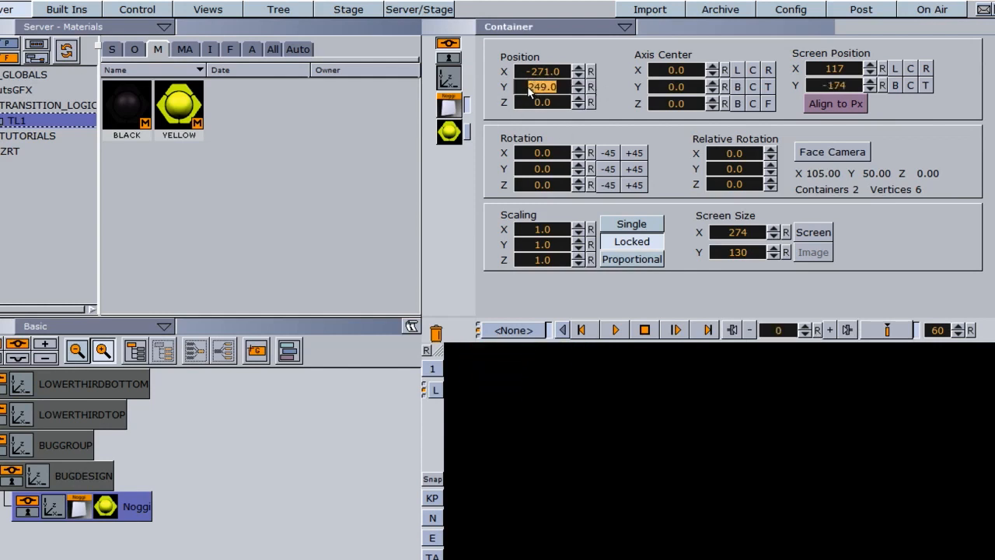
left_click(889, 333)
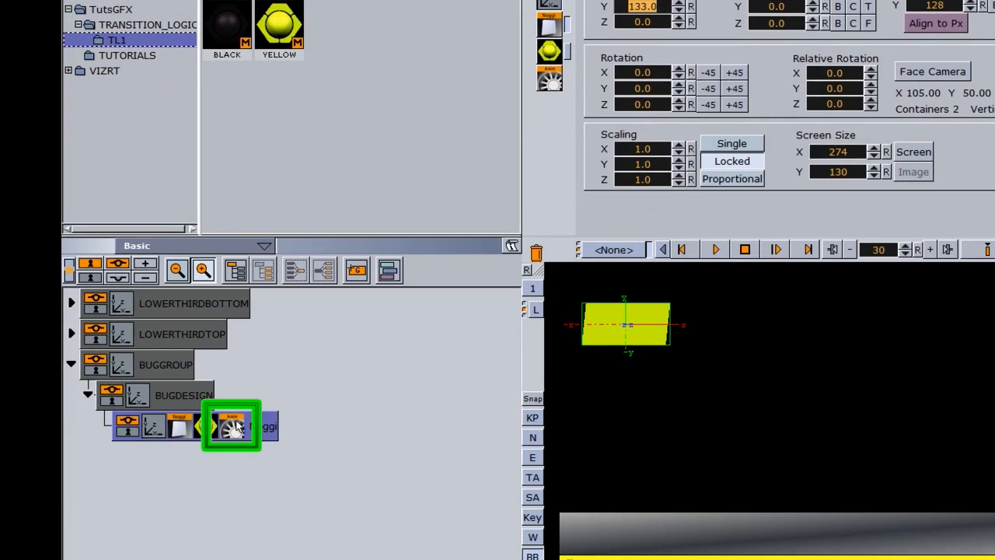
Step: Create a new animation director named BUG and move the Noggi animation from the L3 director into it
left_click(234, 432)
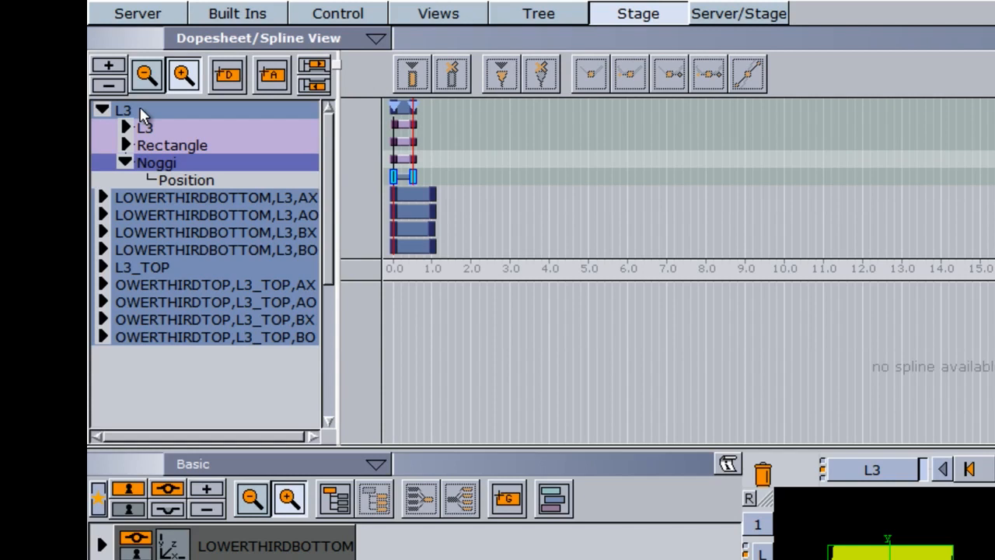
left_click_drag(227, 77, 129, 373)
right_click(133, 357)
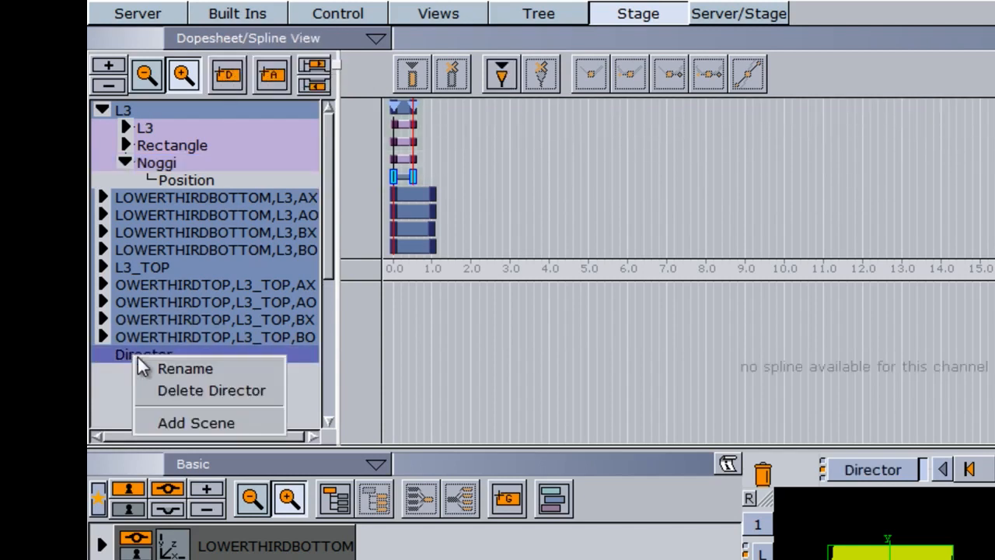
left_click(175, 370)
type("BU")
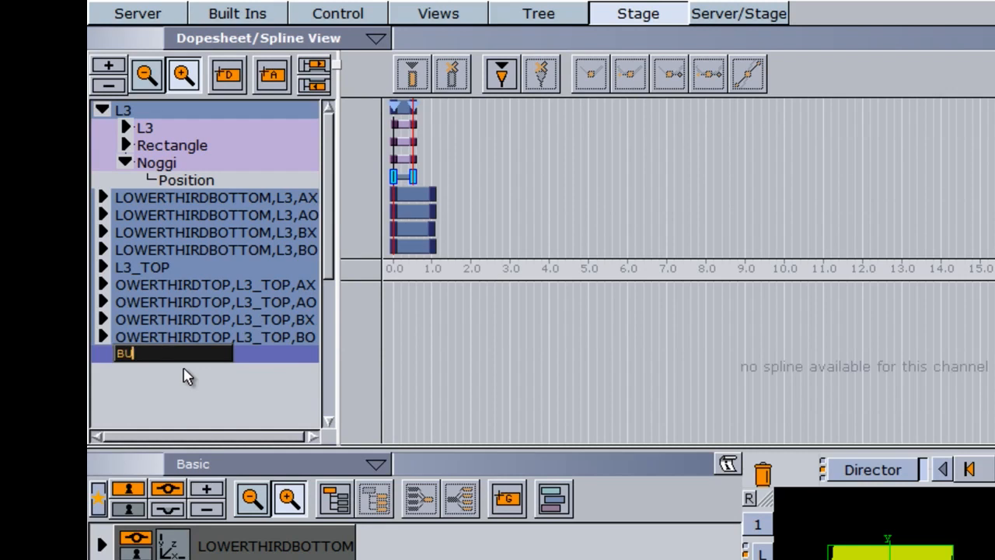
type("G")
key("Return")
left_click_drag(156, 162, 232, 365)
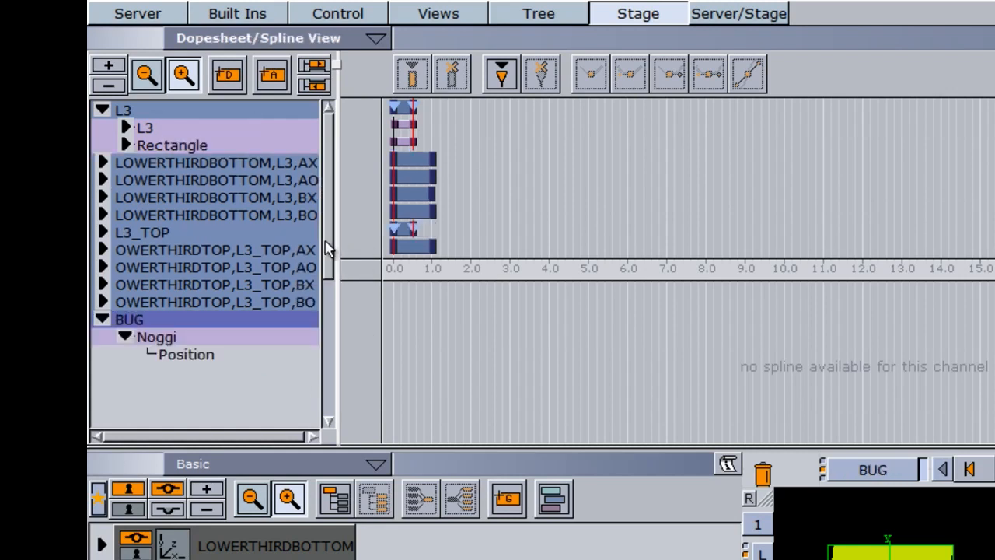
Step: Add stop points at the start and end of the BUG director and name the one at frame 30 A
left_click_drag(326, 248, 330, 317)
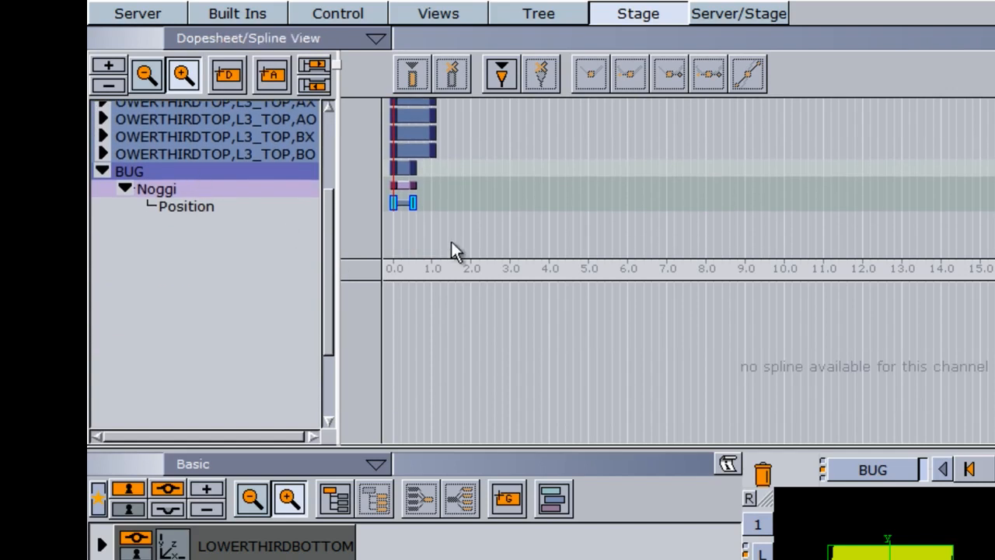
scroll(459, 241, "up", 3)
scroll(472, 227, "up", 2)
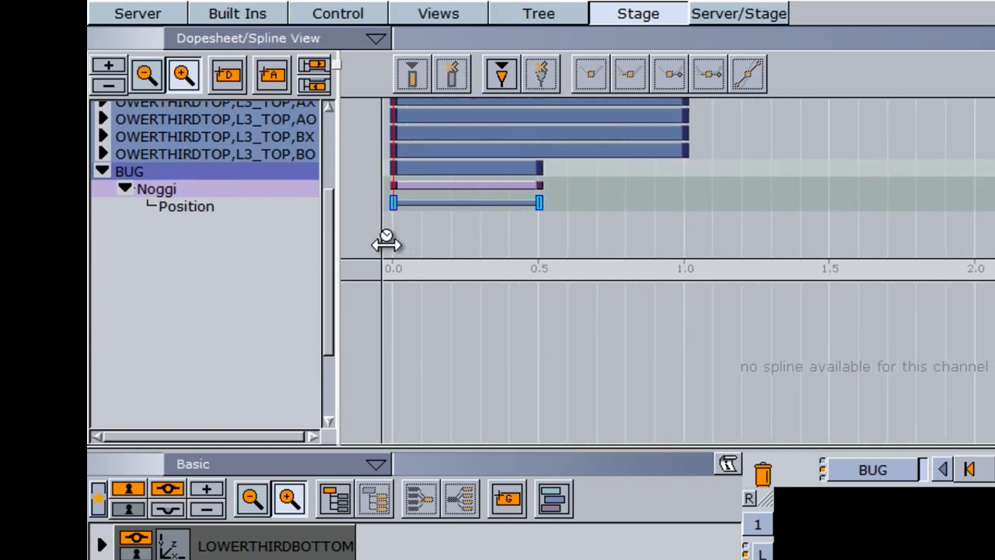
left_click(501, 77)
left_click(395, 168)
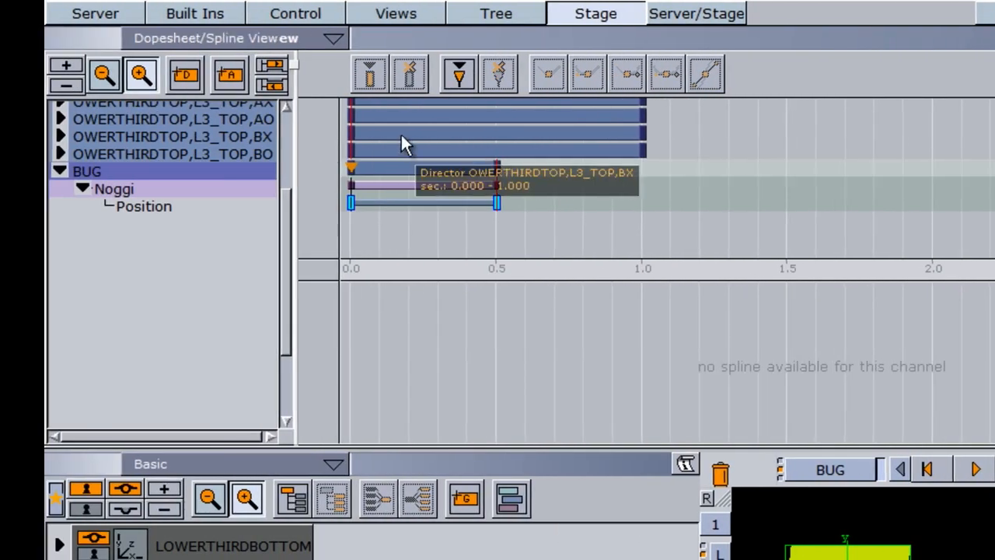
left_click(457, 75)
left_click(494, 168)
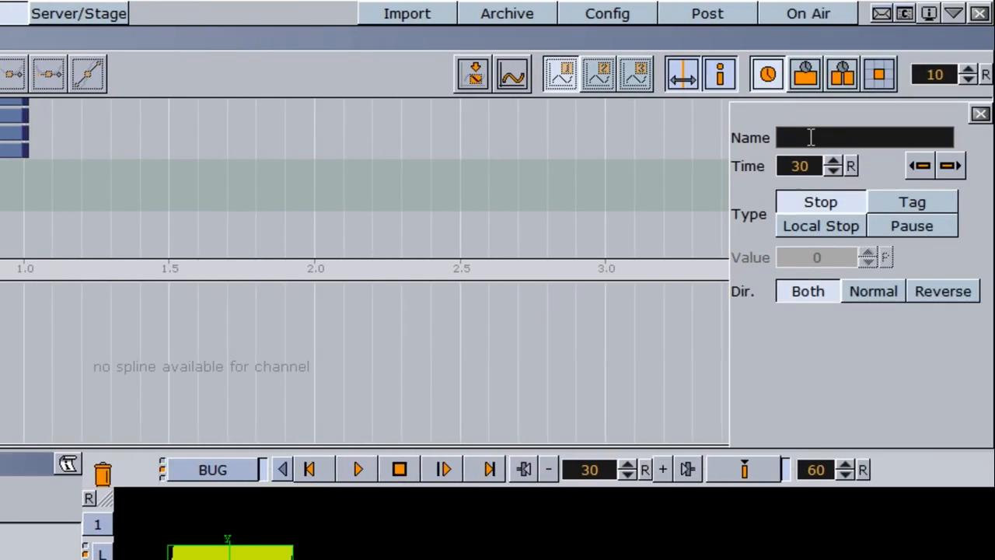
left_click(809, 137)
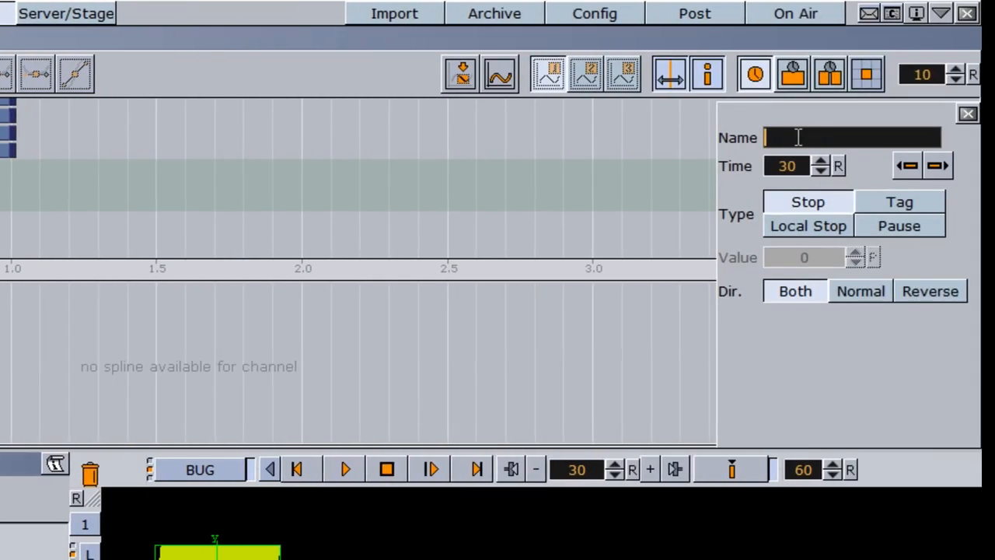
type("A")
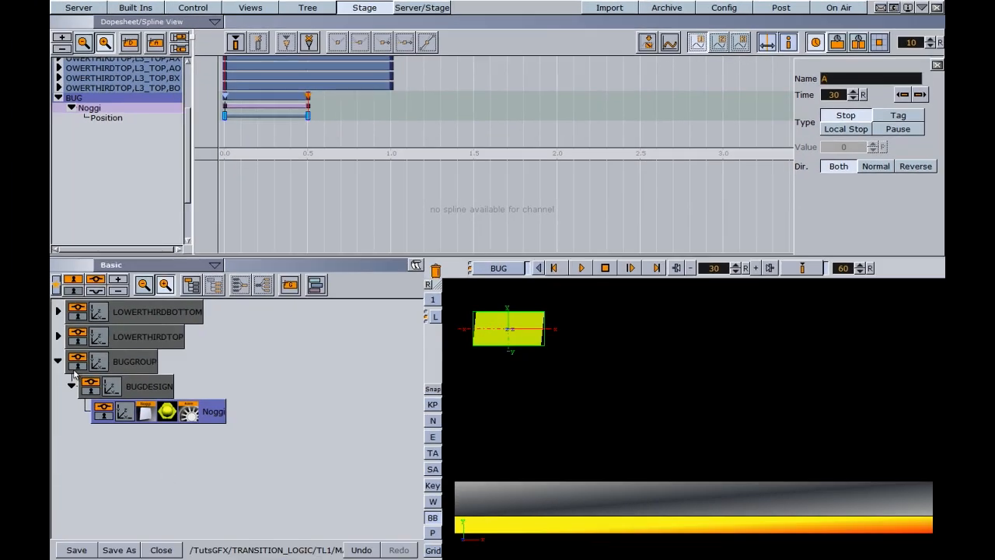
Step: Add a group above BUGDESIGN inside BUGGROUP and name it BUG
left_click(72, 385)
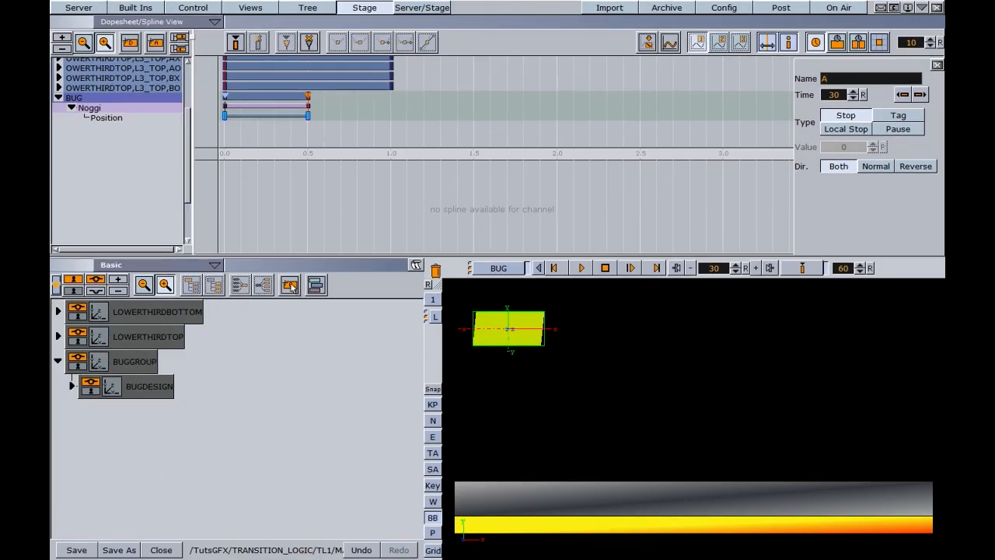
left_click_drag(289, 286, 174, 366)
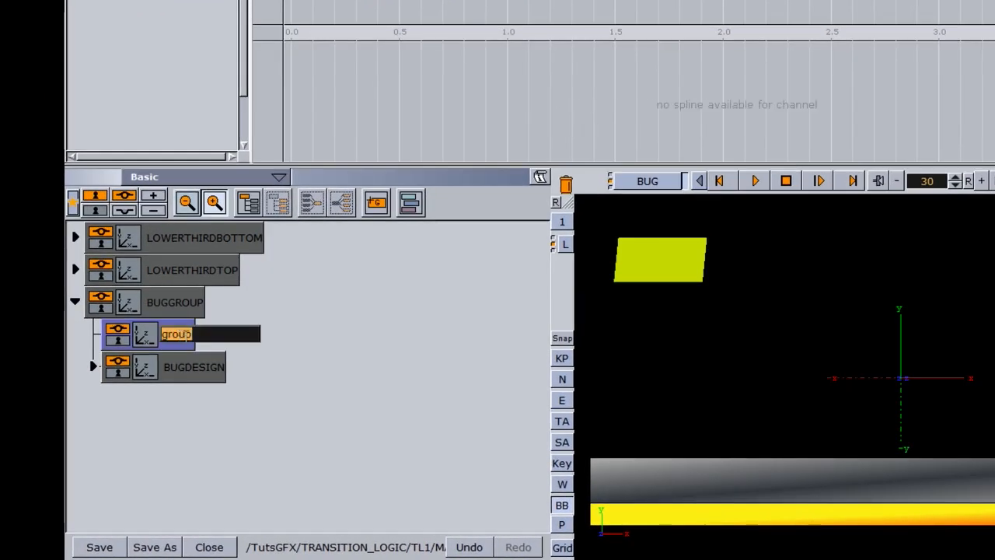
type("BU")
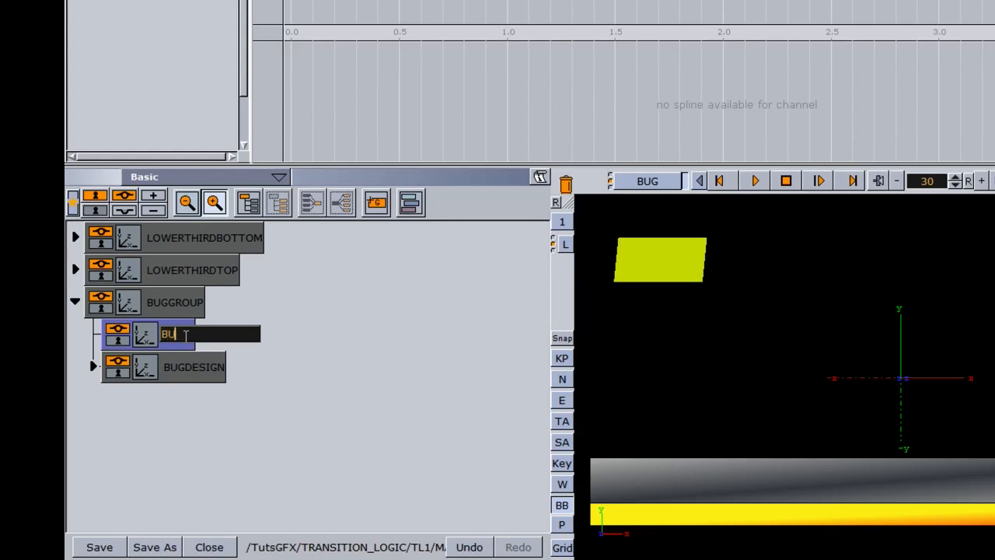
type("G")
key("Return")
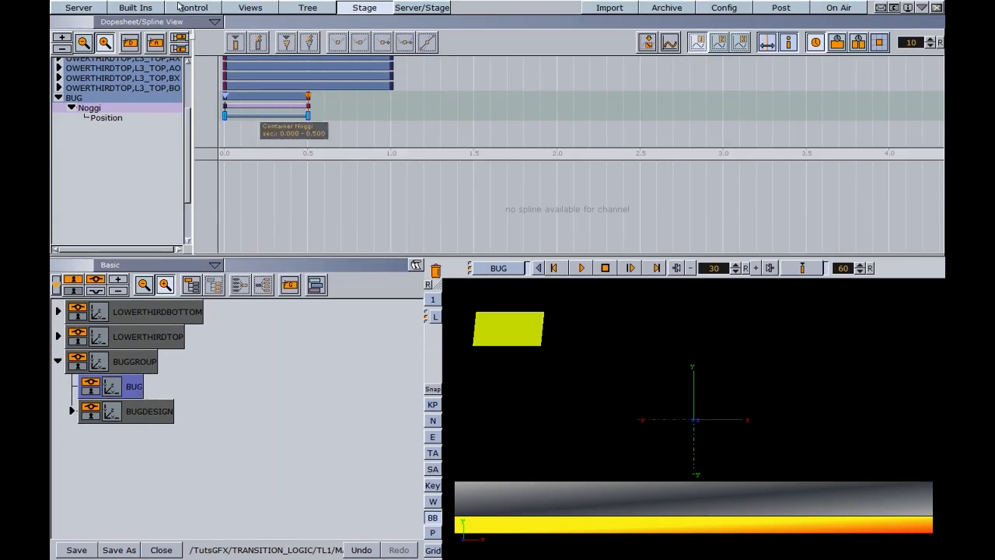
Step: Add the Toggle container plugin to the BUG container
left_click(136, 8)
left_click(198, 37)
left_click(91, 78)
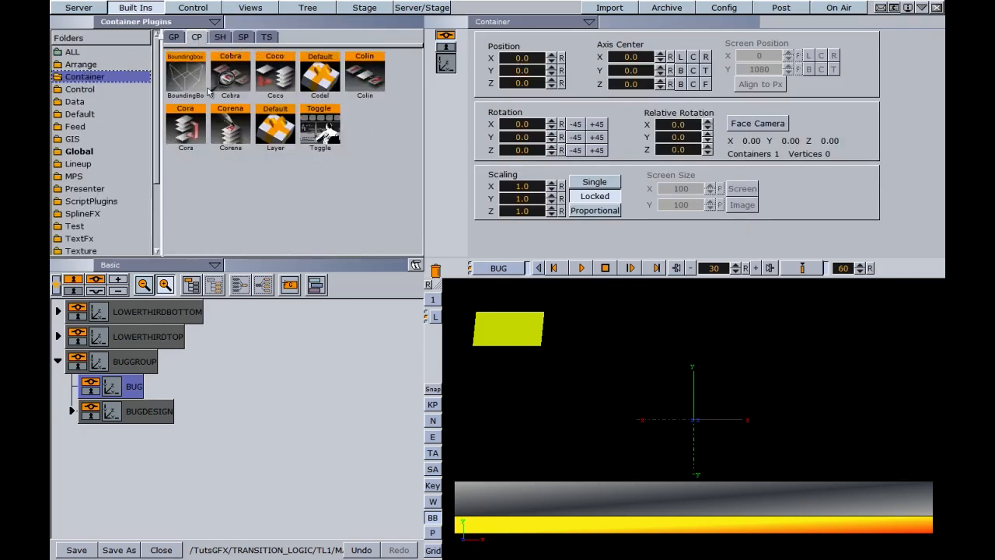
left_click_drag(319, 121, 136, 391)
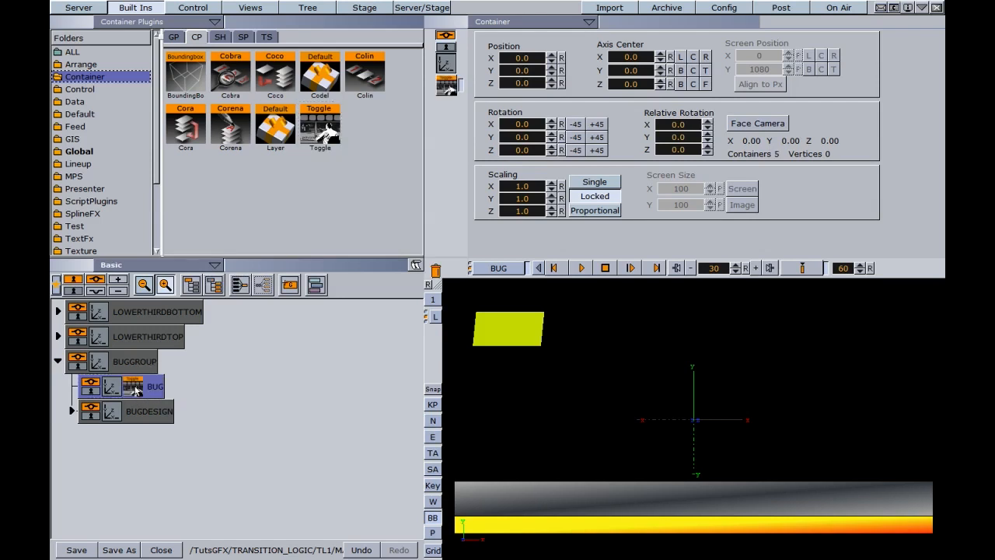
Step: Create the Toggle plugin's default keyframes on the BUG container and open the container's animation
left_click(135, 387)
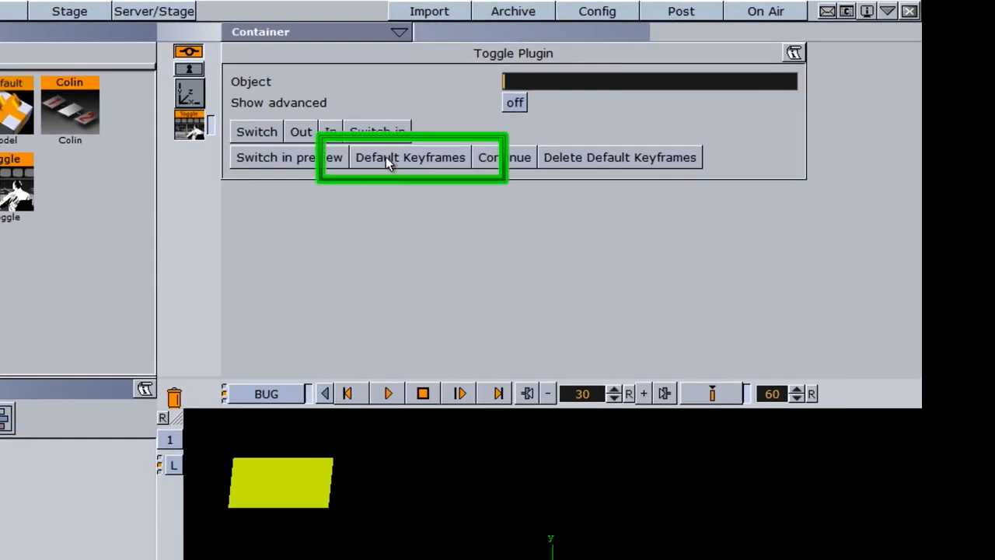
left_click(386, 159)
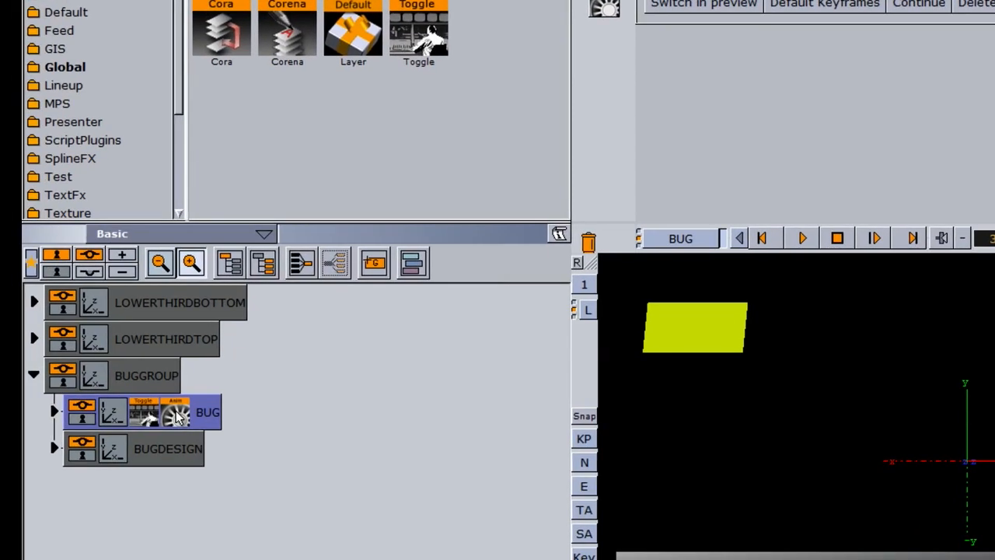
left_click(178, 416)
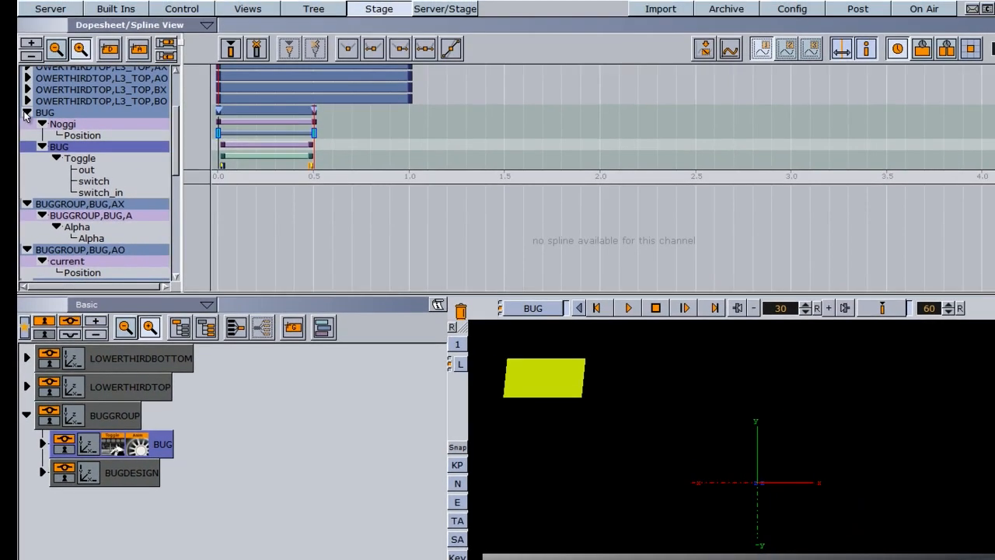
Step: Collapse the BUG director and the BUGGROUP directors in the stage, and the BUGGROUP container in the scene tree
left_click(27, 112)
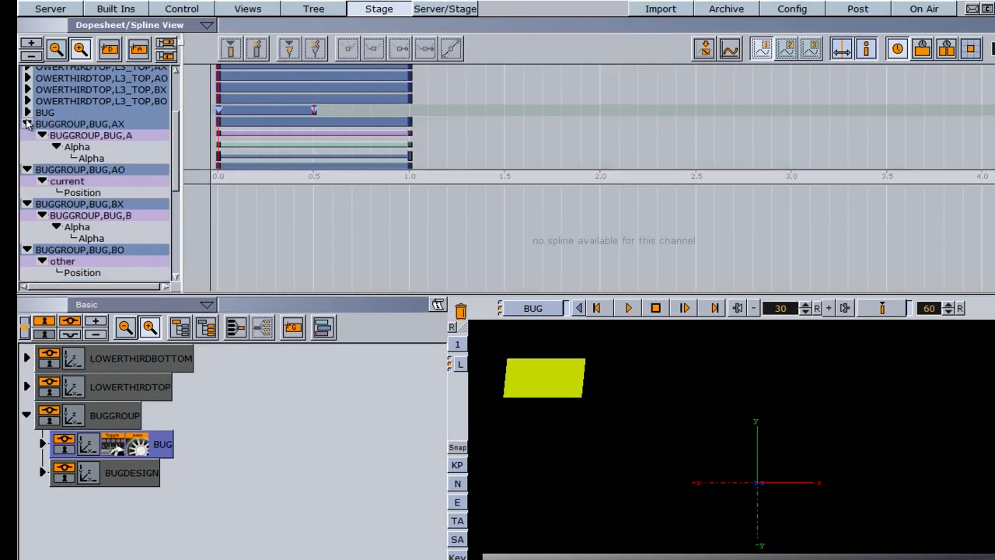
left_click(27, 124)
left_click(27, 134)
left_click(27, 146)
left_click(27, 158)
left_click(27, 417)
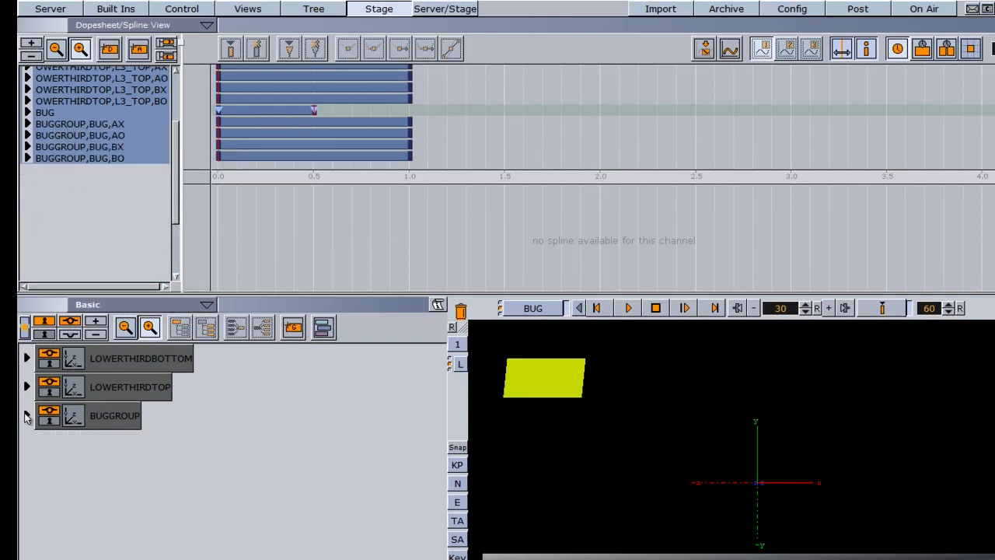
Step: Take a snapshot of the scene and save it as an image named BUG in the TL1 folder
left_click(457, 448)
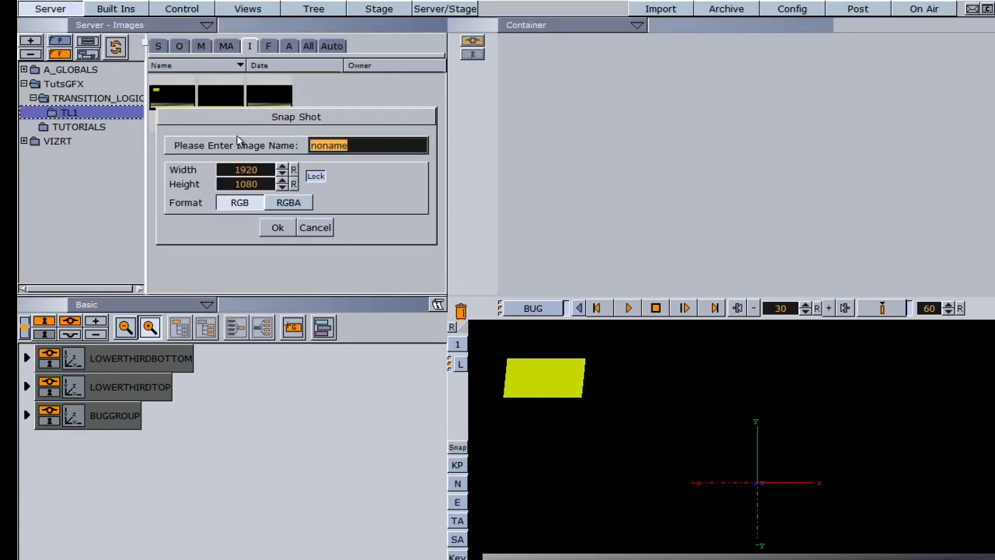
type("BUG")
key("Return")
key("Return")
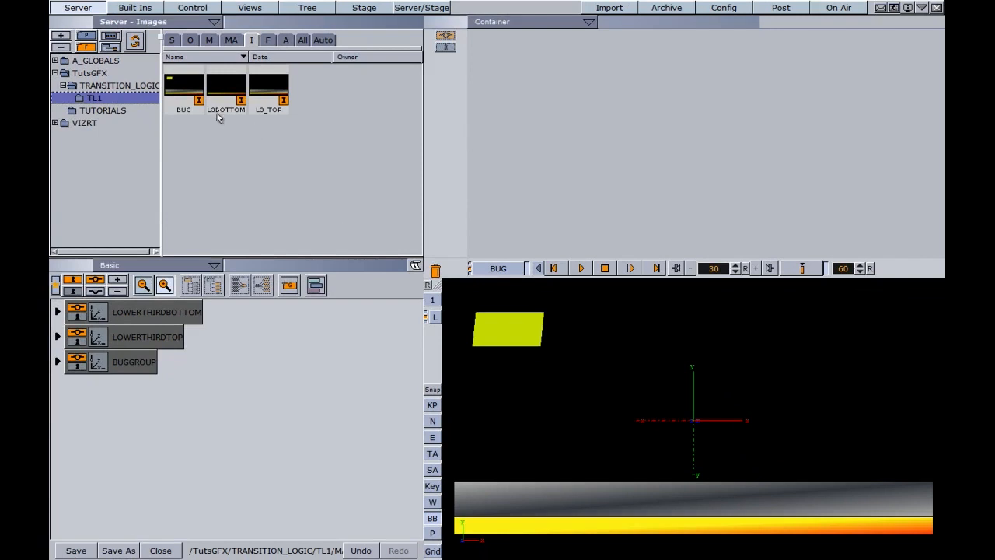
Step: Create a new scene named BUG_CALLUP in the TL1 folder
left_click(172, 40)
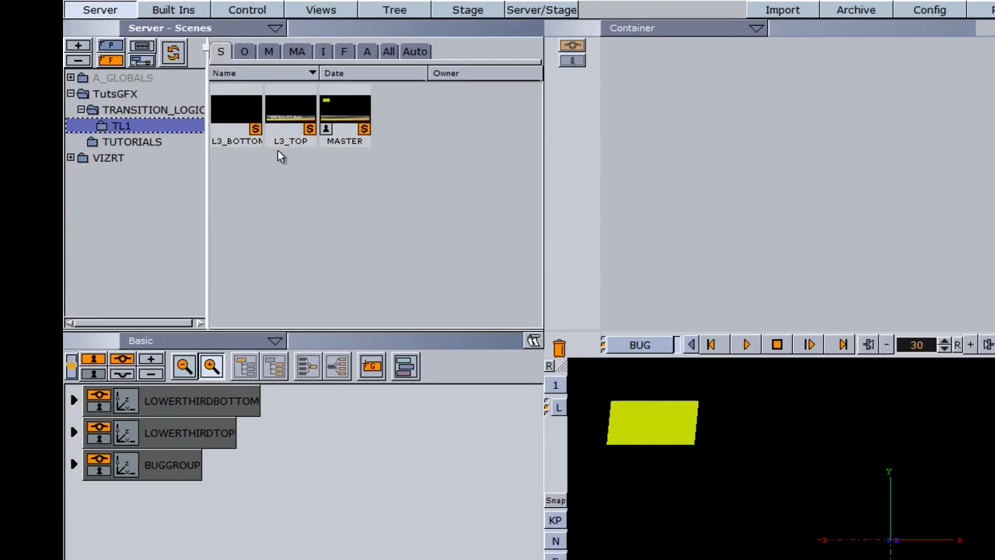
right_click(280, 176)
left_click(312, 255)
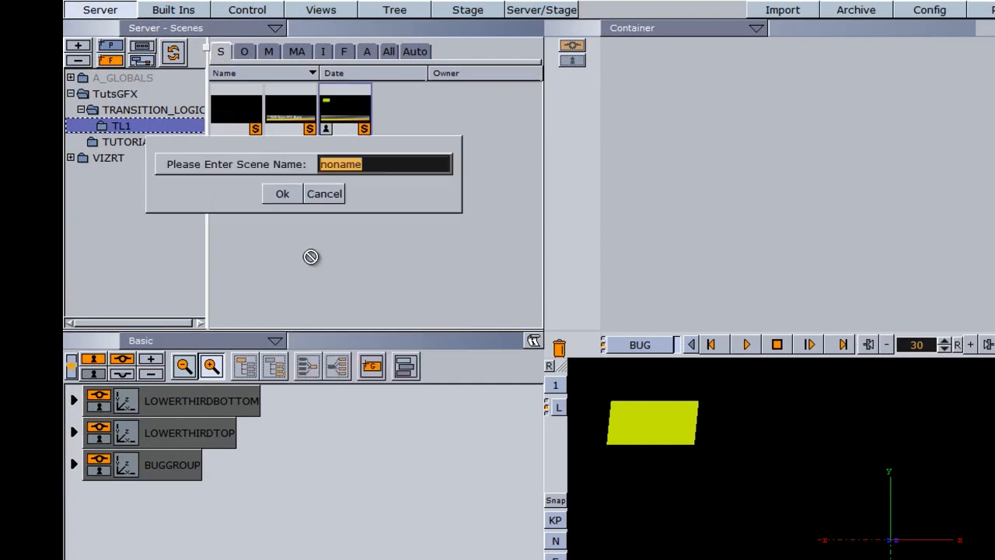
type("BUG_CA")
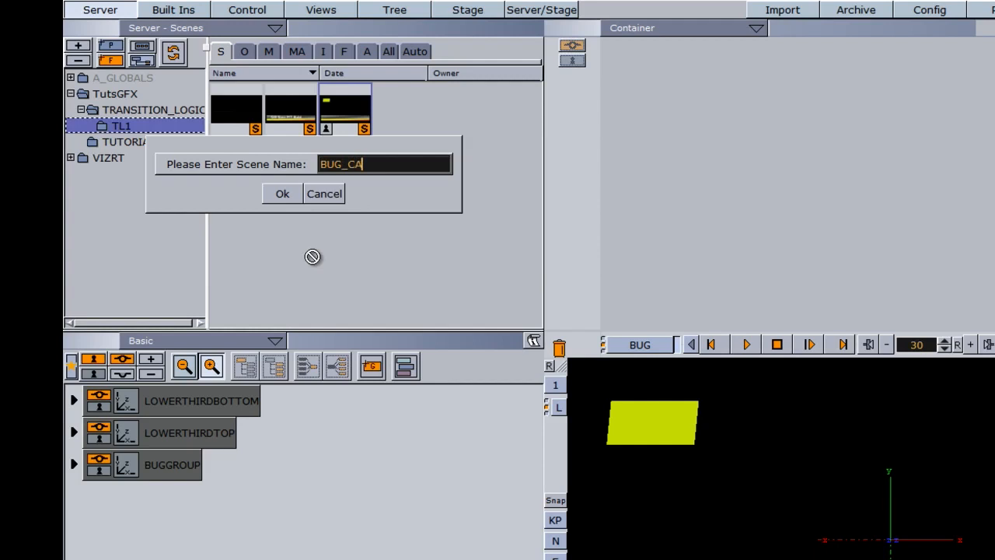
type("LLUP")
left_click(284, 195)
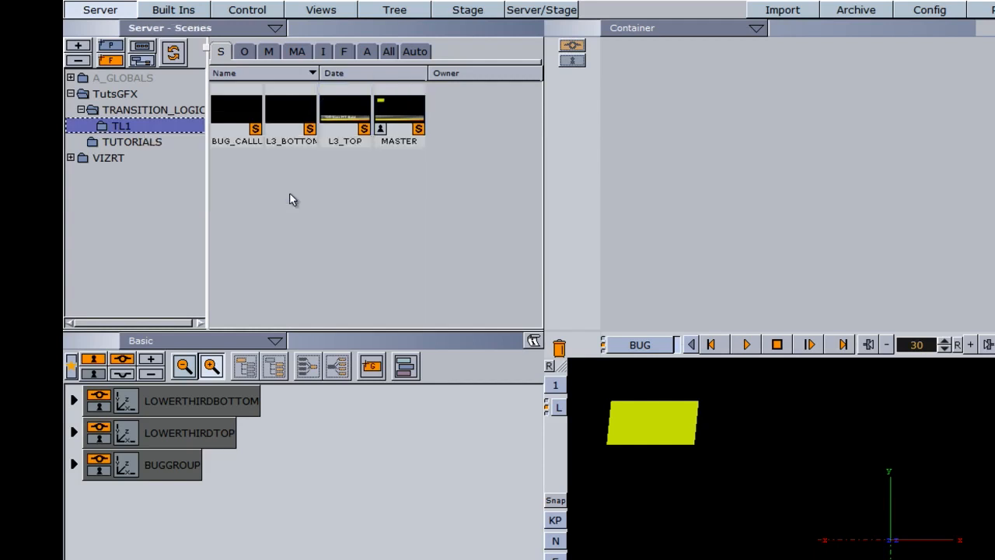
Step: Open the BUG_CALLUP scene and set the BUG snapshot as its background image
double_click(230, 114)
left_click(642, 28)
left_click(647, 88)
left_click(323, 51)
left_click_drag(236, 112, 652, 218)
Step: Add a group to the scene and place a text container using the Gill-Sans-MT-Bold font inside it
left_click_drag(372, 365, 239, 471)
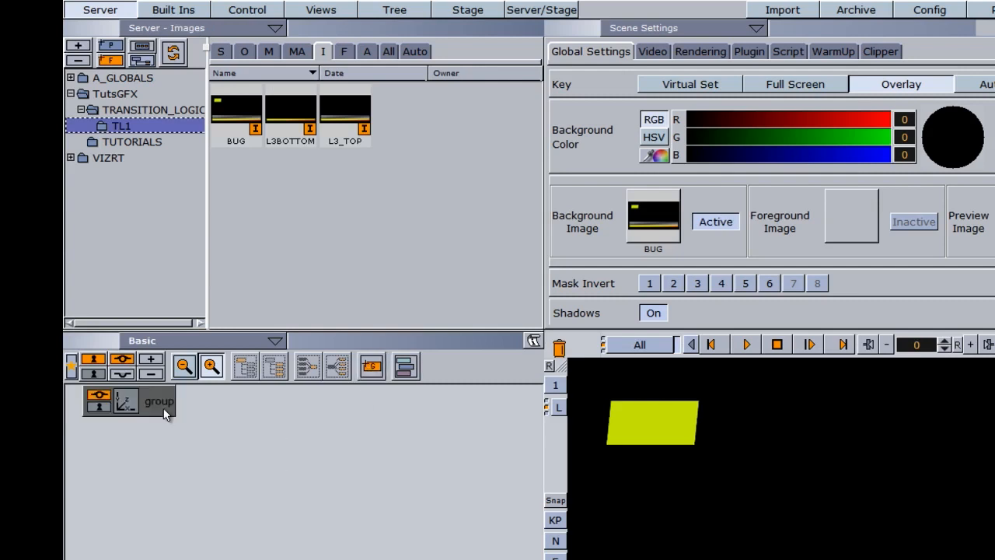
left_click(187, 10)
left_click(100, 10)
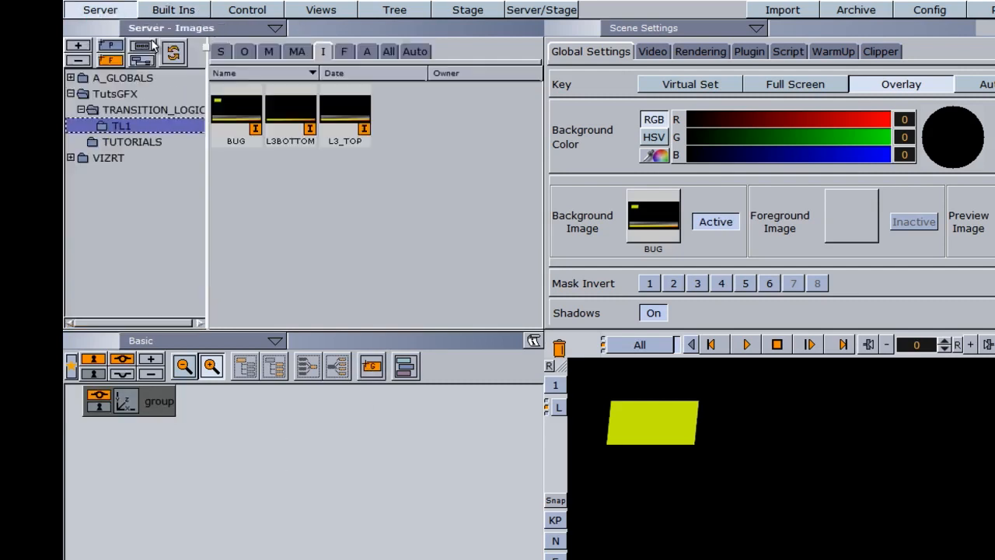
left_click(347, 52)
left_click_drag(239, 142, 204, 407)
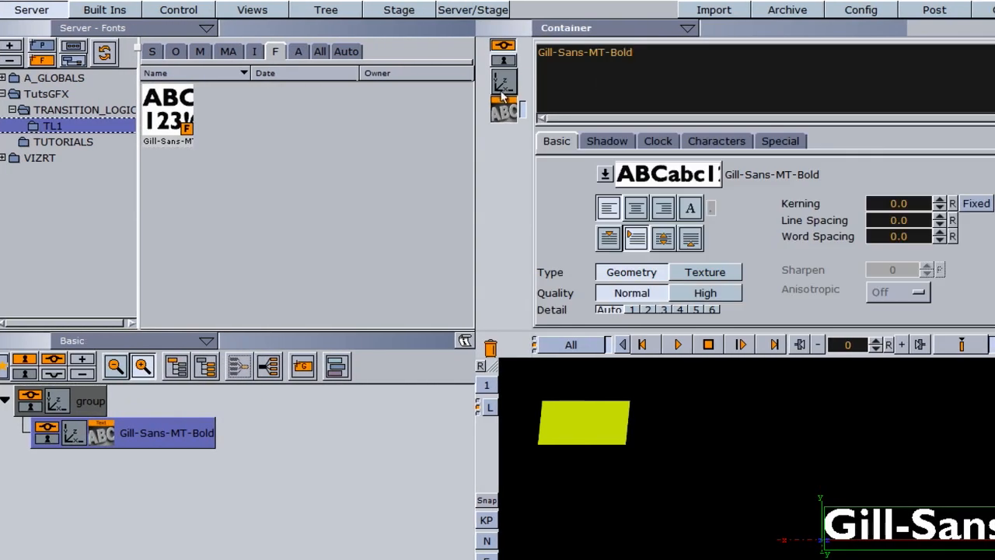
Step: Position the text at X -289 and Y 116 over the yellow bug shape and change its wording to LIVE
left_click(504, 84)
left_click_drag(604, 74, 380, 74)
left_click_drag(602, 91, 691, 91)
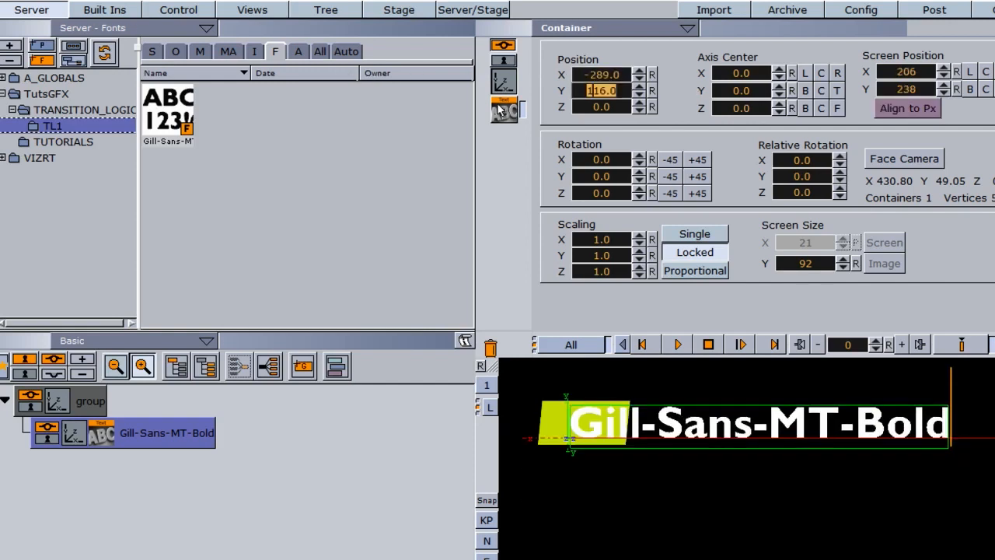
left_click(503, 109)
left_click_drag(639, 53, 474, 36)
type("LIVE")
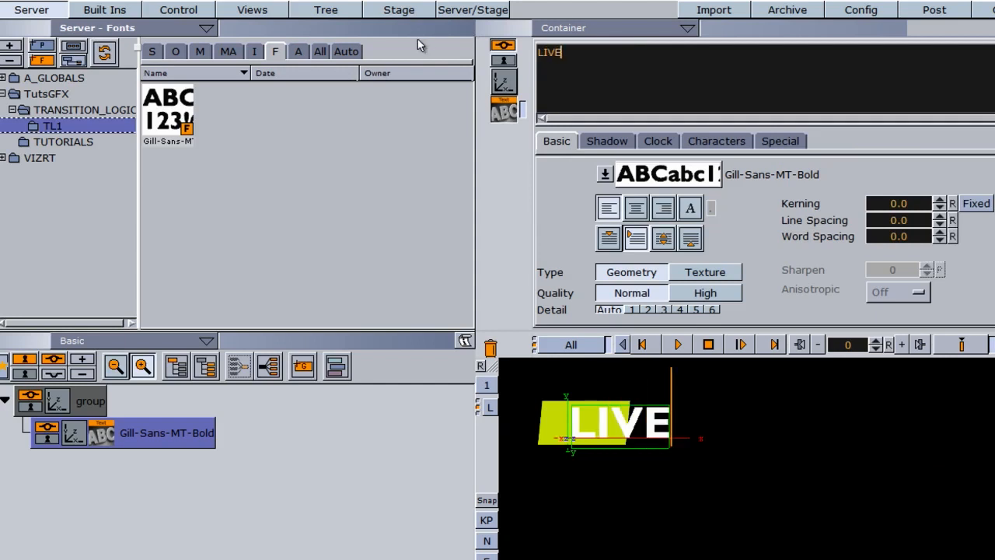
Step: Fit the LIVE text inside the bug shape with a locked scale of 0.78 and an X position of -316
left_click(504, 82)
left_click_drag(601, 75, 593, 105)
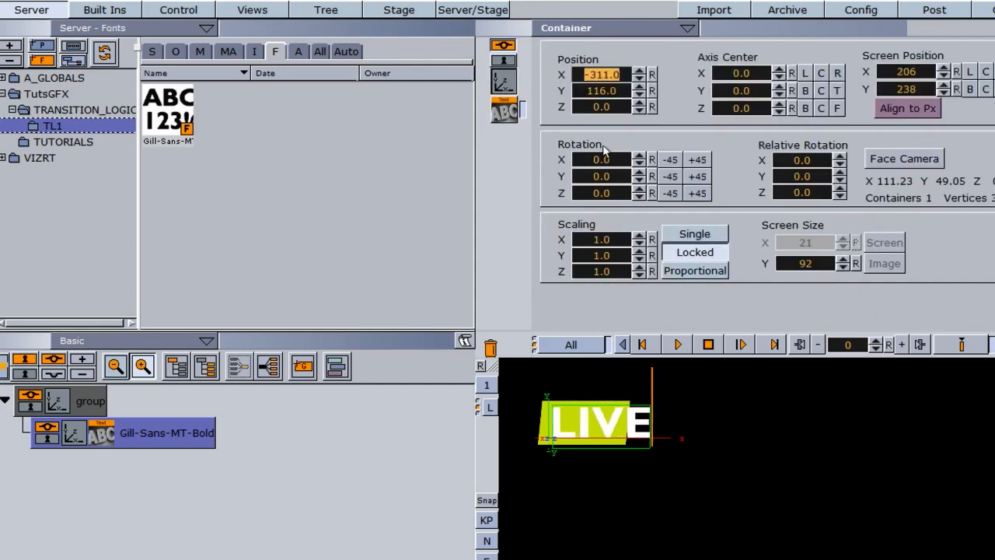
left_click_drag(601, 240, 601, 253)
left_click_drag(605, 76, 604, 78)
Step: Apply the BLACK material to the LIVE text and set its Z position to 2.0
left_click(200, 51)
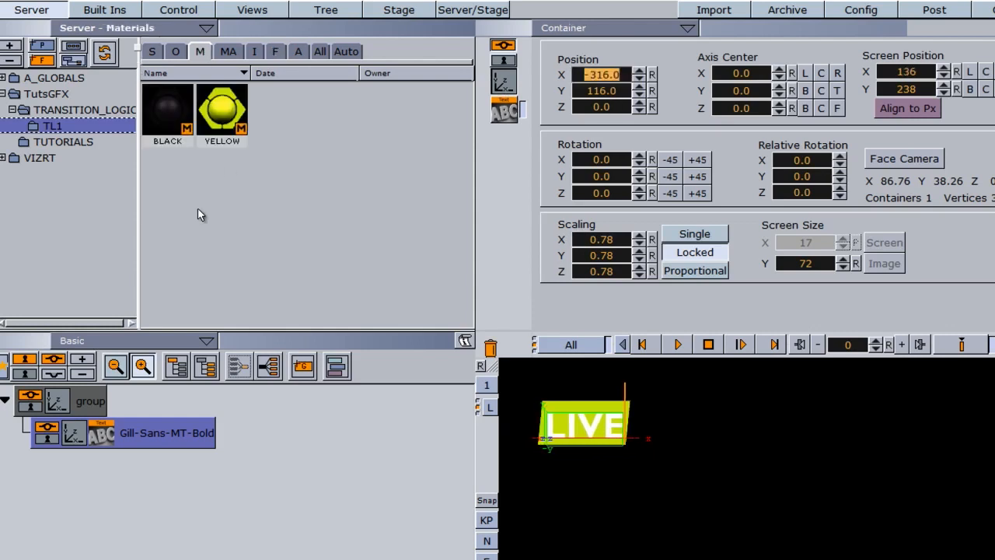
left_click_drag(158, 105, 172, 431)
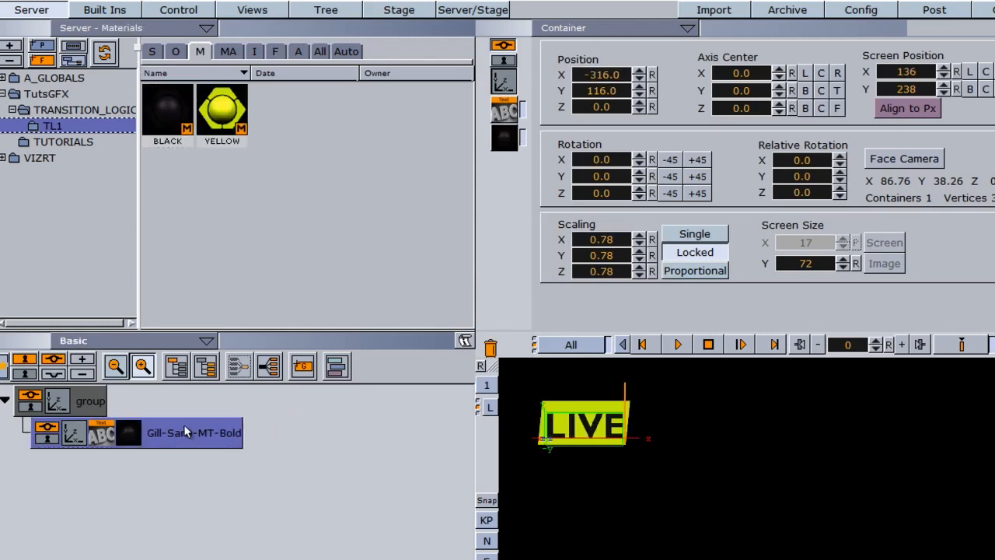
left_click(638, 103)
left_click(584, 112)
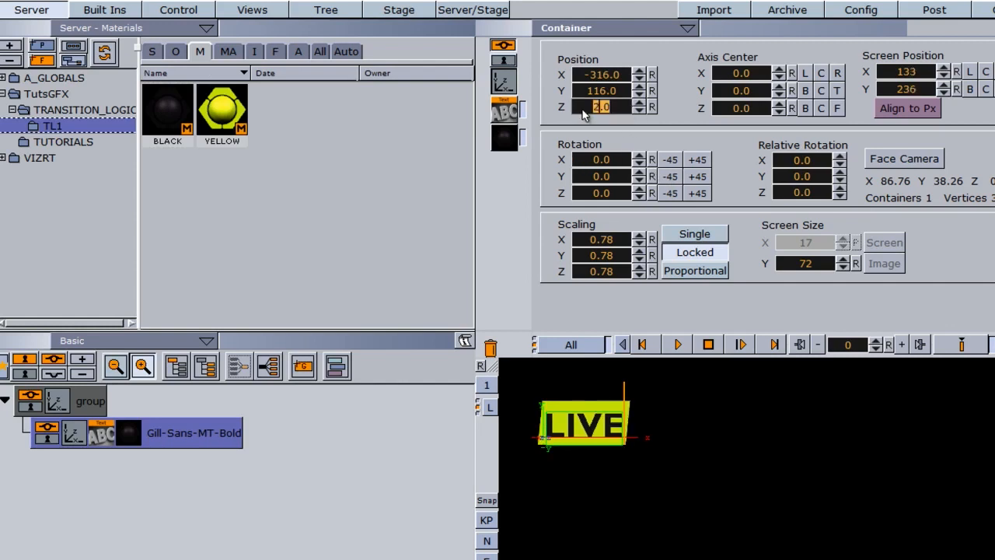
Step: Add the ControlText plugin to the text container so the group also gets a ControlObject
left_click(85, 11)
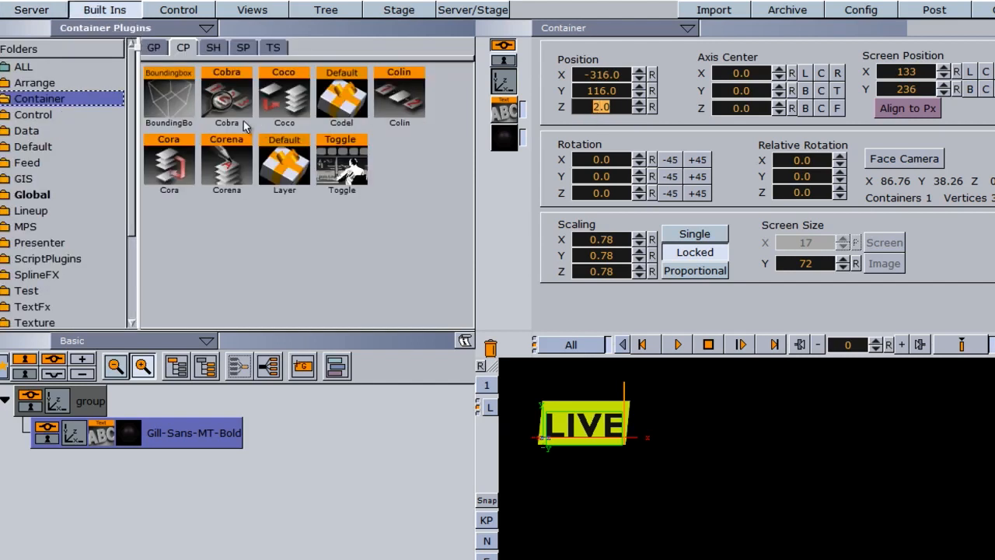
left_click(50, 112)
scroll(462, 280, "down", 5)
left_click_drag(185, 308, 187, 440)
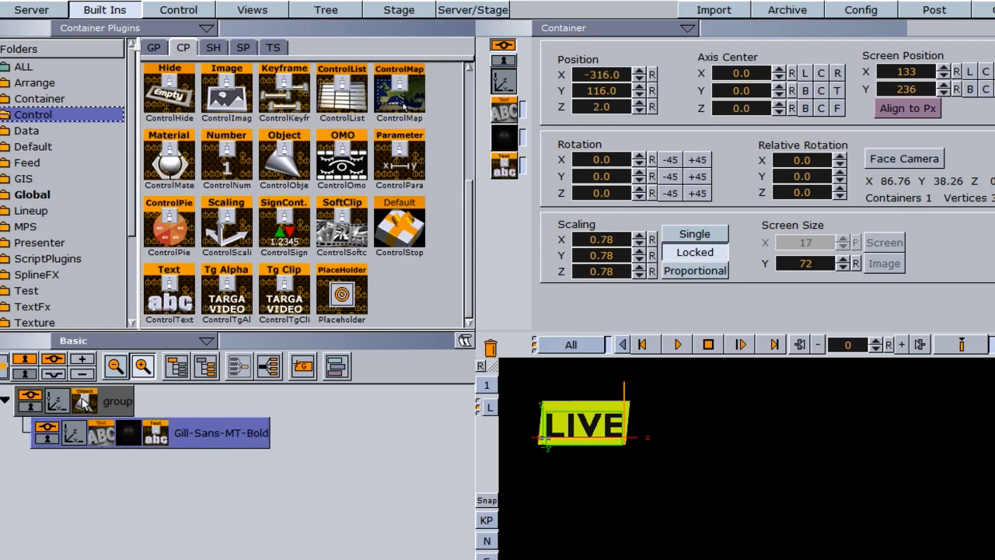
Step: Set the group's ControlObject description to BUG and enable its Transition Logic option
left_click(83, 401)
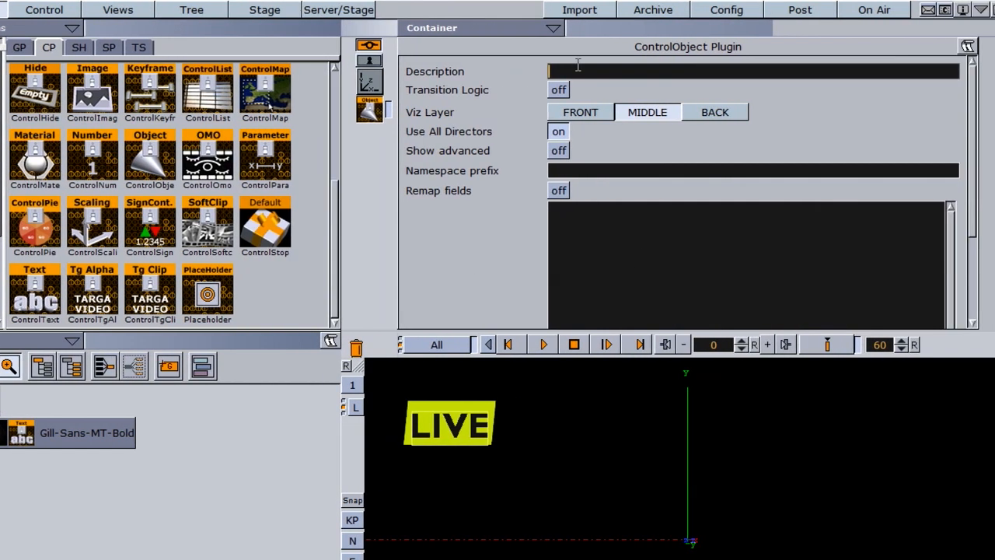
left_click(571, 71)
type("BUG")
left_click(559, 91)
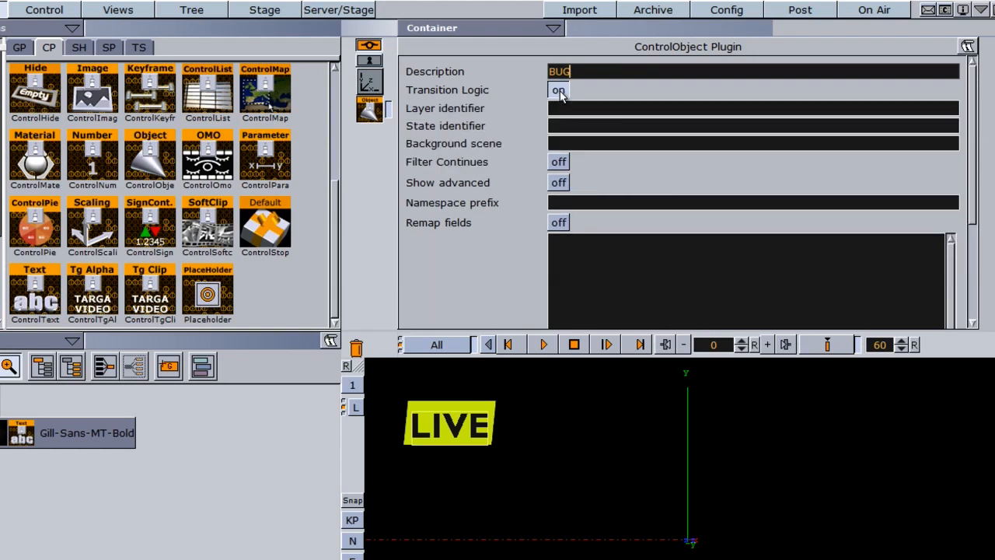
Step: Set the ControlObject's background scene to MASTER, its layer identifier to BUG and its state identifier to A
left_click(557, 145)
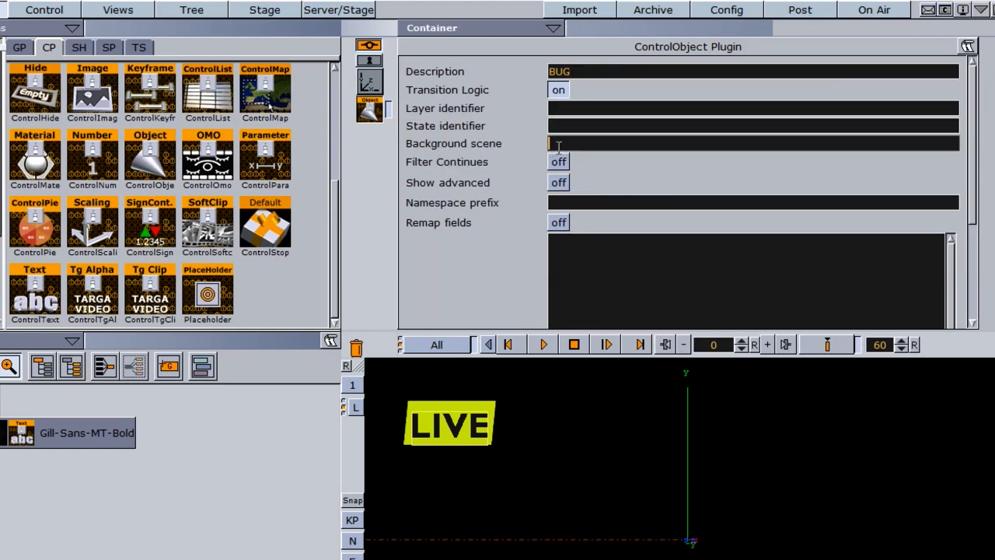
type("MASTER")
left_click(572, 108)
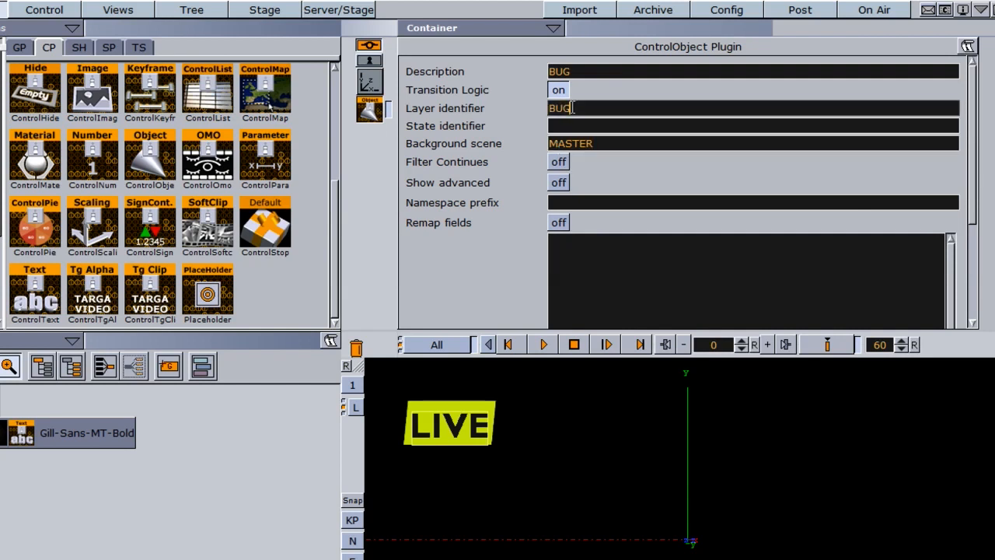
left_click(578, 127)
type("A")
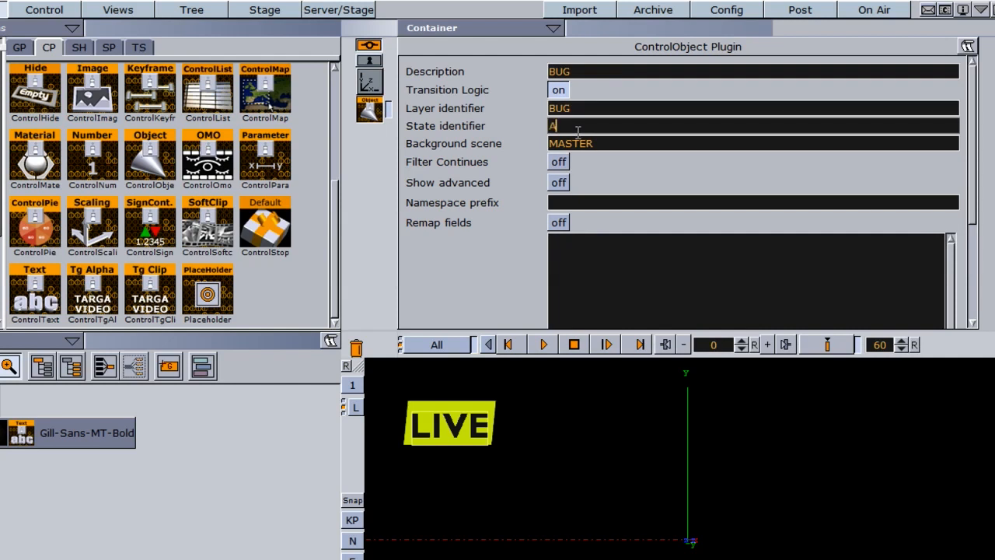
Step: Deactivate the background image in the BUG_CALLUP scene's settings
left_click(466, 29)
left_click(471, 92)
left_click(513, 223)
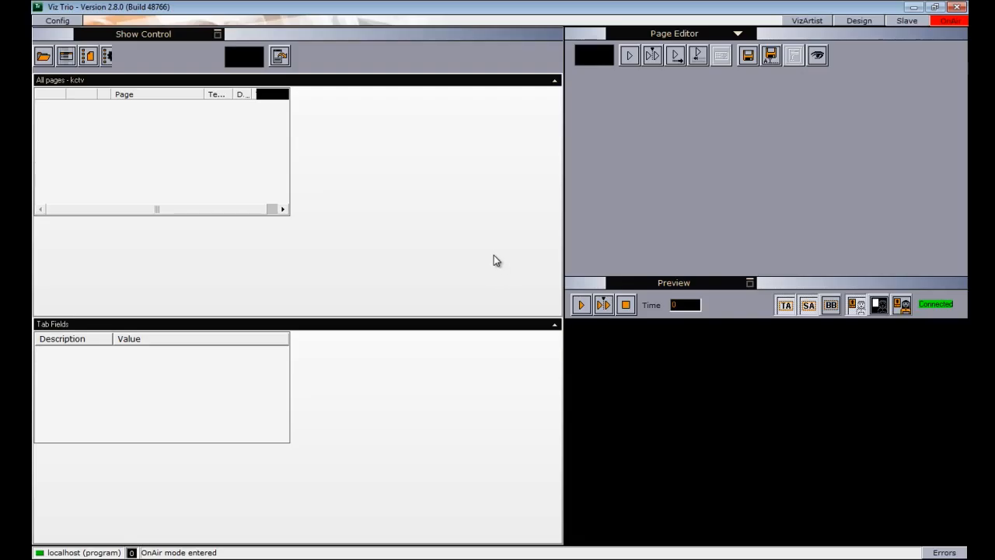
Step: In Viz Trio, browse the importable scenes to the TutsGFX/TRANSITION_LOGIC/TL1 folder
left_click(738, 33)
left_click(680, 99)
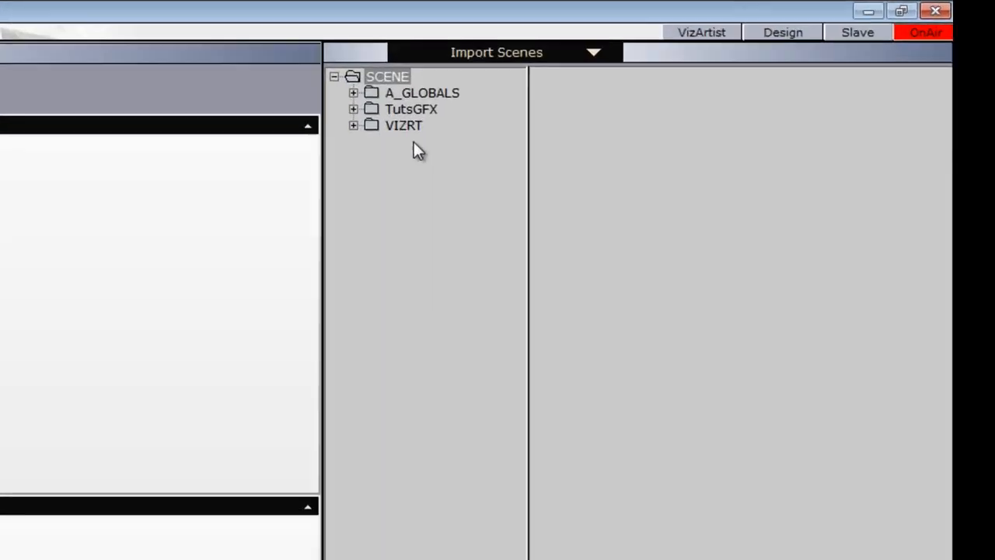
left_click(568, 72)
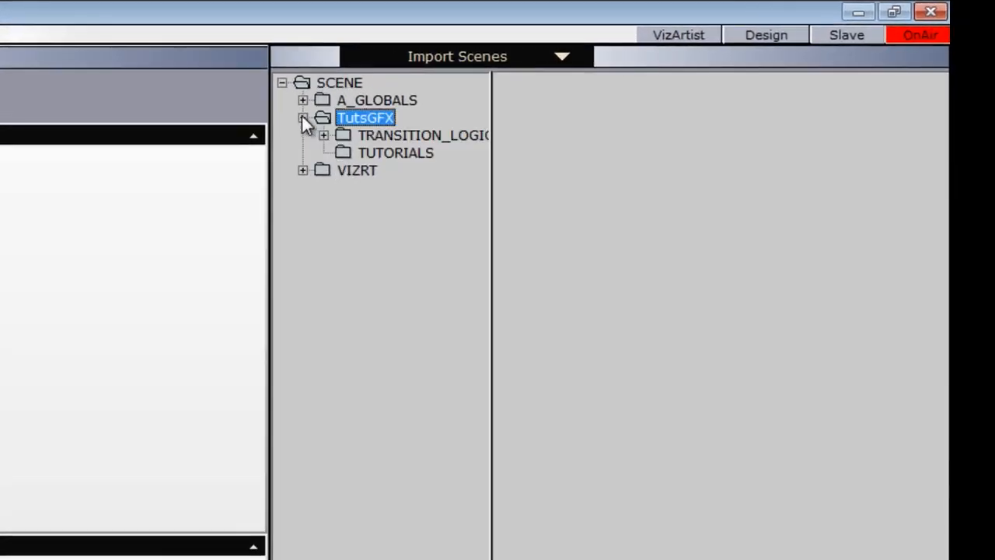
left_click(381, 137)
left_click(381, 151)
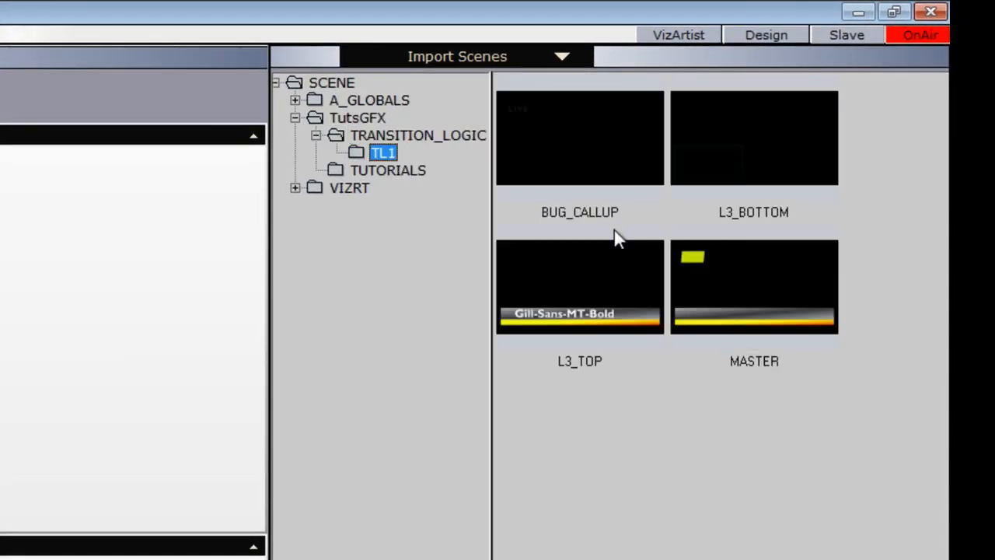
Step: Import the BUG_CALLUP, L3_BOTTOM and L3_TOP scenes into the show's page list
left_click(592, 150)
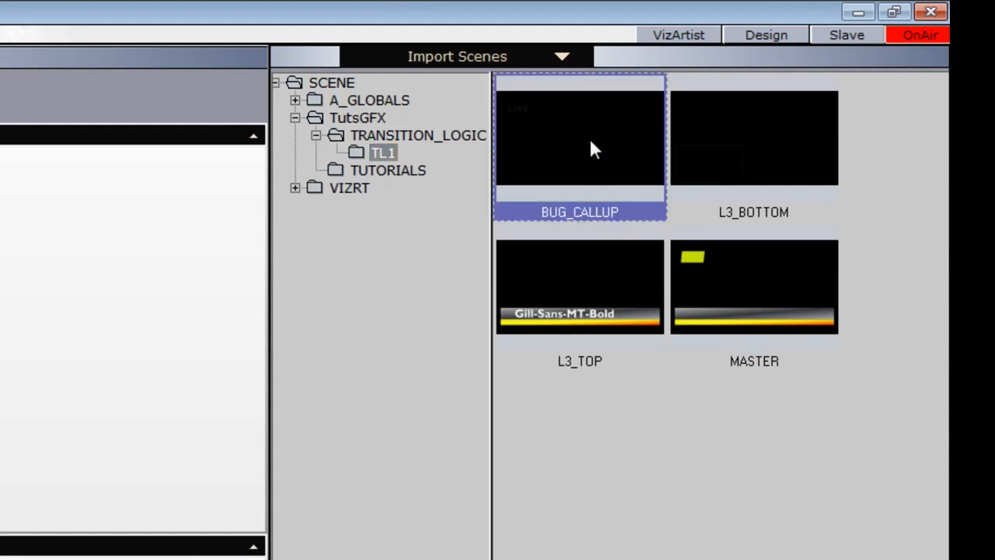
left_click(751, 147, "ctrl")
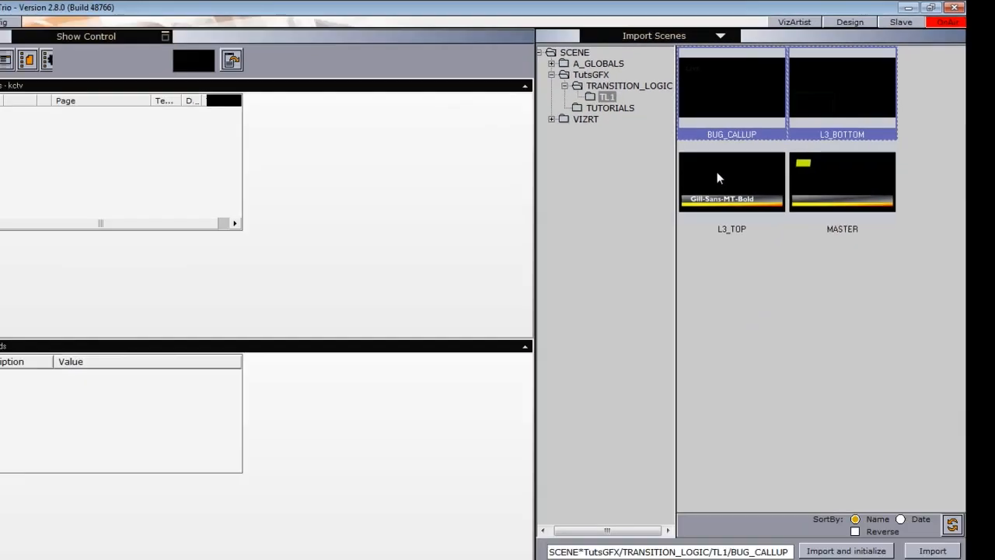
left_click(717, 174, "ctrl")
left_click_drag(726, 168, 167, 140)
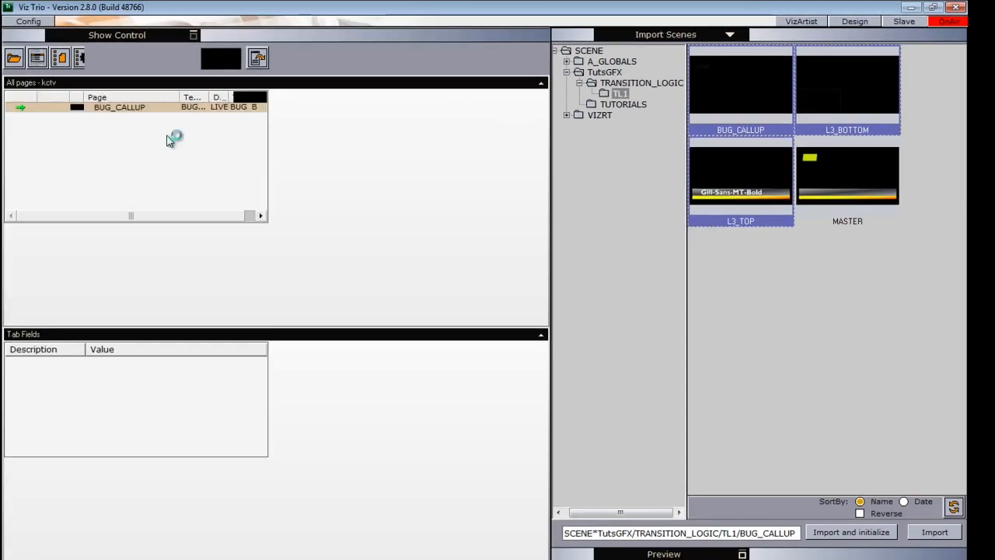
Step: Set the L3_TOP page's text to LOWERTHIRD TOP and save it as page 1000
left_click(117, 129)
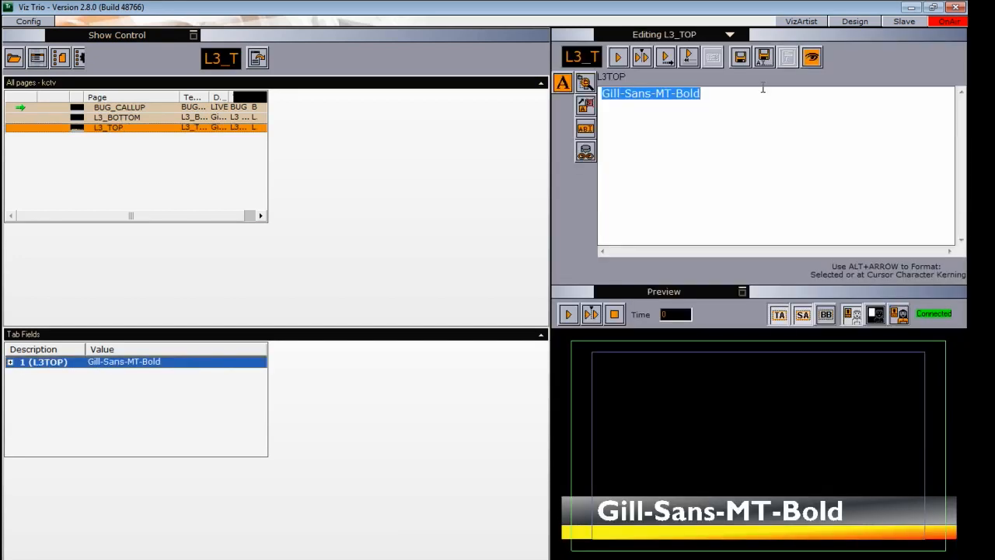
type("LOW")
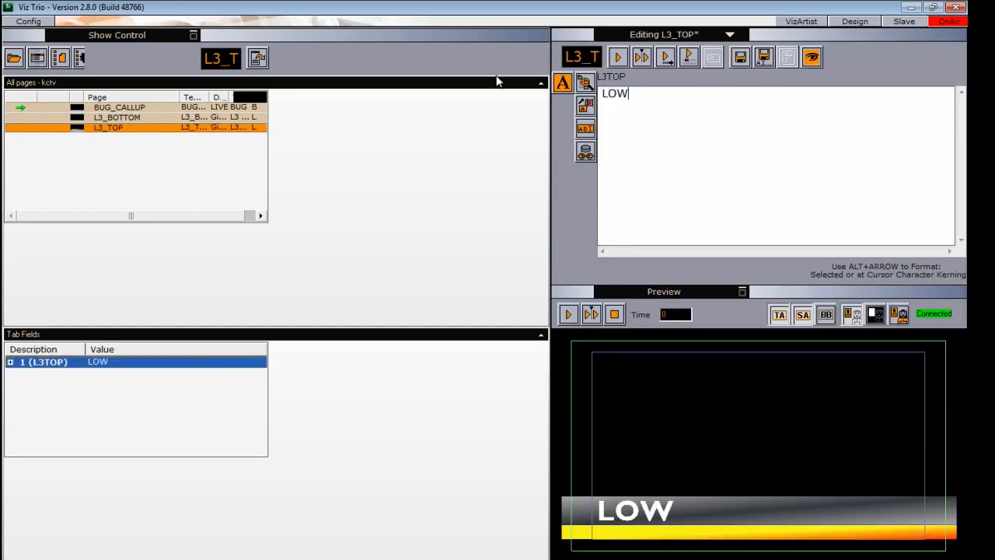
type("ERTHIRD TOP")
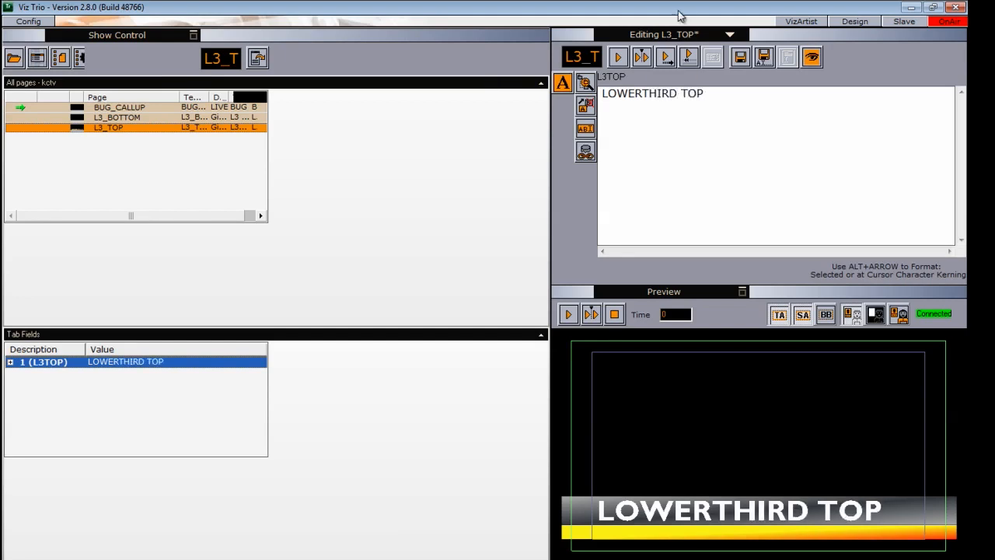
left_click(764, 57)
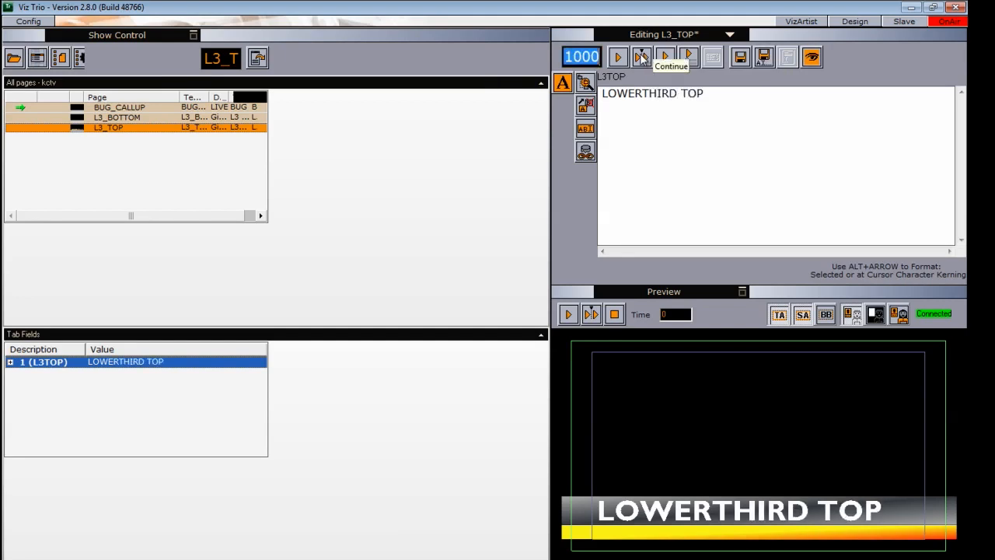
Step: Set the L3_BOTTOM page's text to L3 BOTTOM and save it as page 1001
double_click(143, 115)
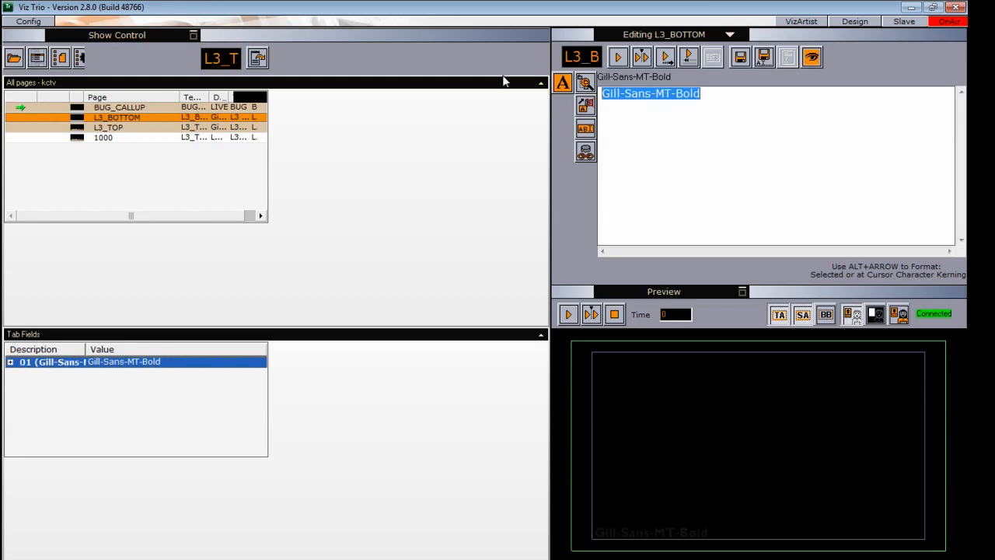
type("L3 BOTTOM")
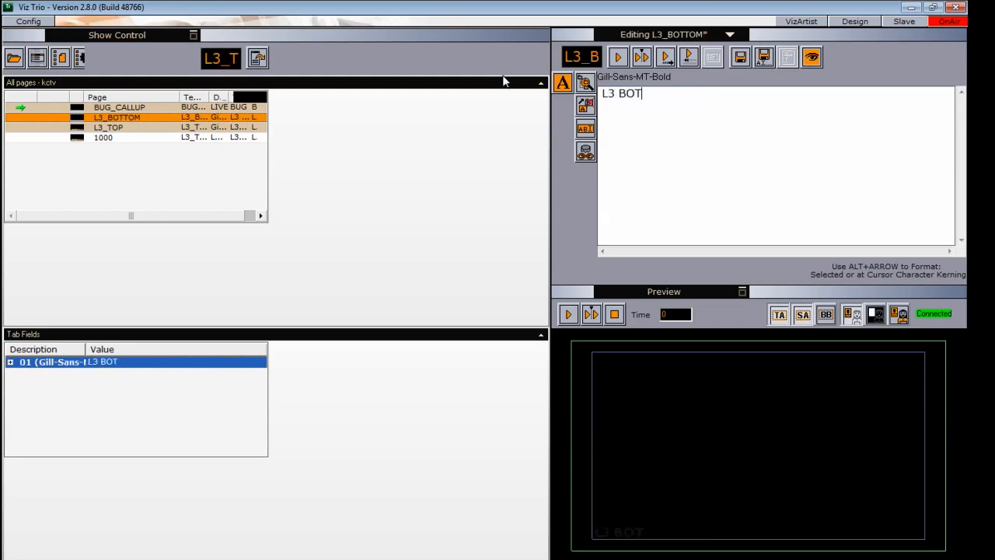
left_click(764, 57)
key("Return")
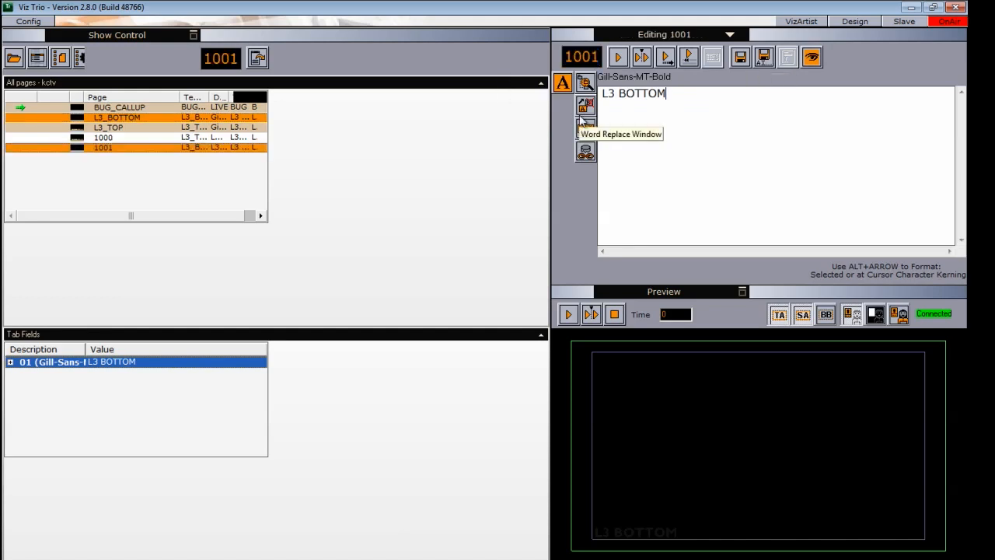
Step: Set the BUG_CALLUP page's text to 212 and save it as page 1002
left_click(122, 106)
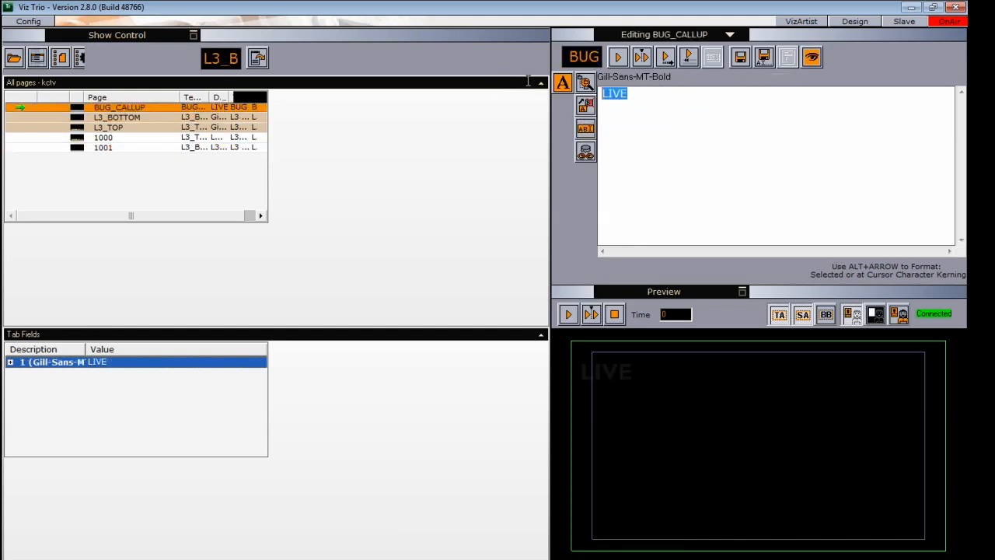
type("2525")
type("212")
left_click(765, 59)
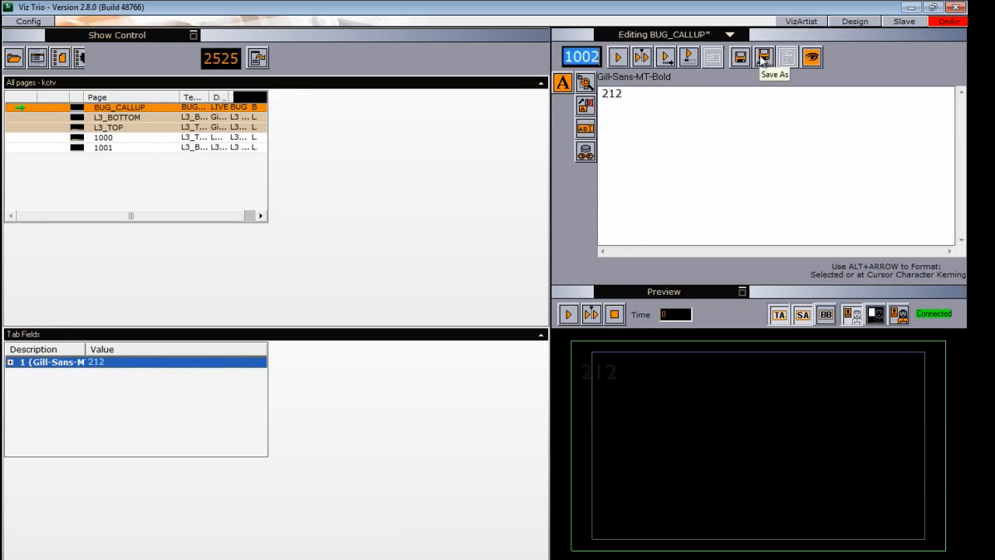
key("Return")
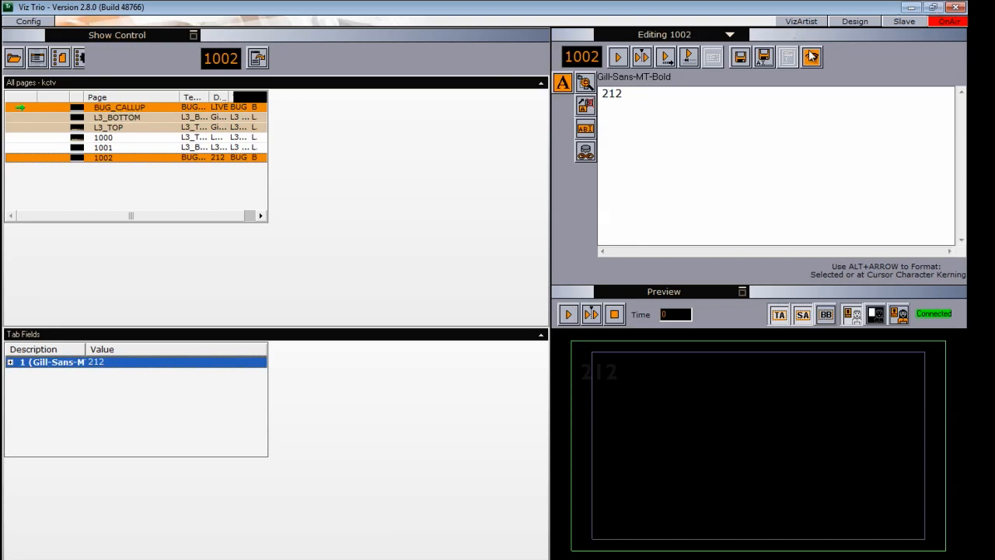
Step: Reduce the Viz Trio window to reveal the output behind it and take the L3_BOTTOM page directly on air
left_click(934, 7)
right_click(357, 226)
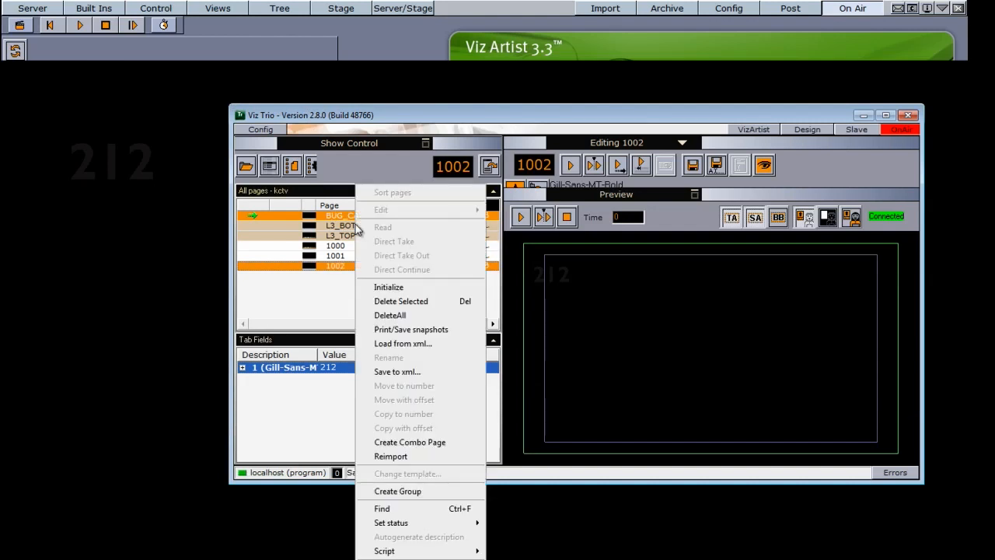
right_click(340, 225)
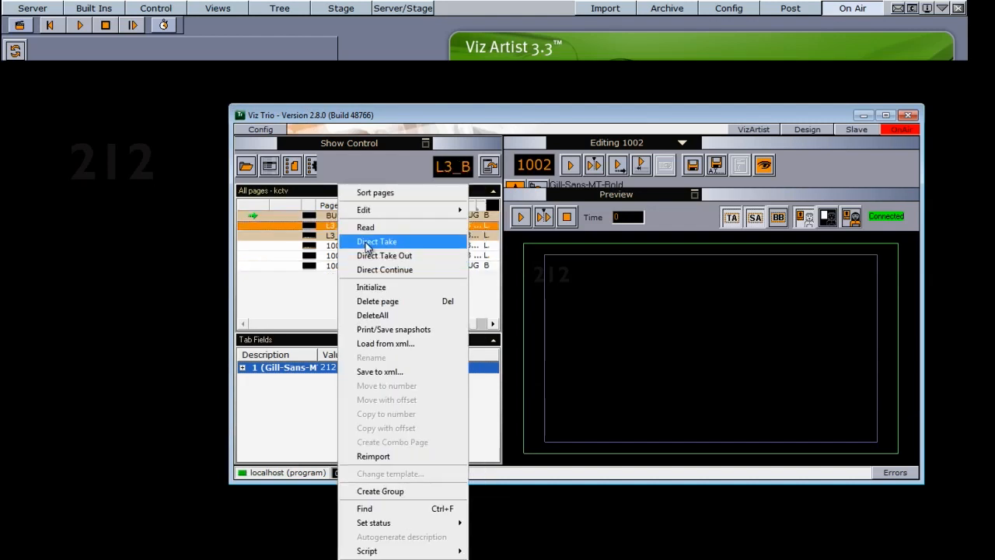
left_click(366, 242)
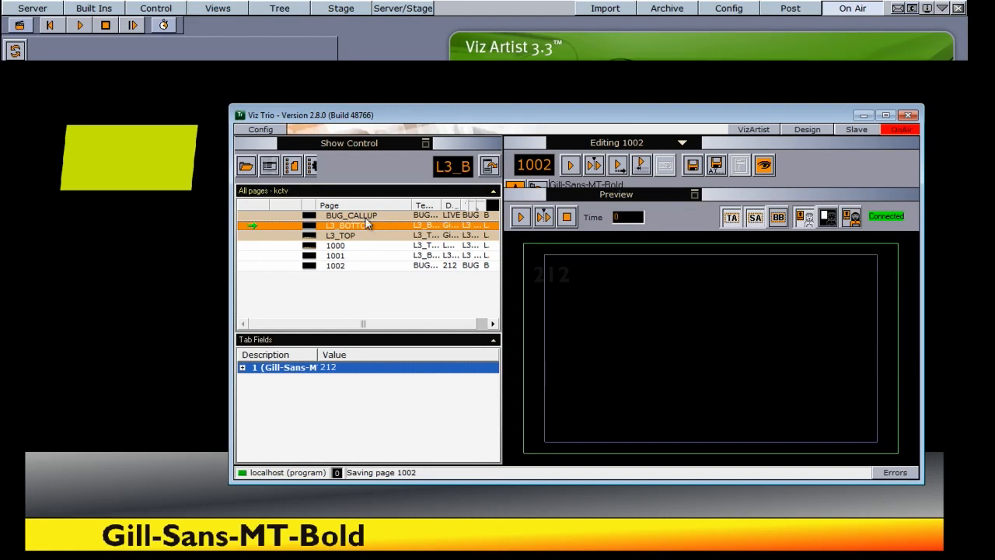
Step: Clear the output by directly taking out the BUG_CALLUP, L3_BOTTOM and L3_TOP pages
right_click(364, 216)
left_click(393, 262)
right_click(362, 228)
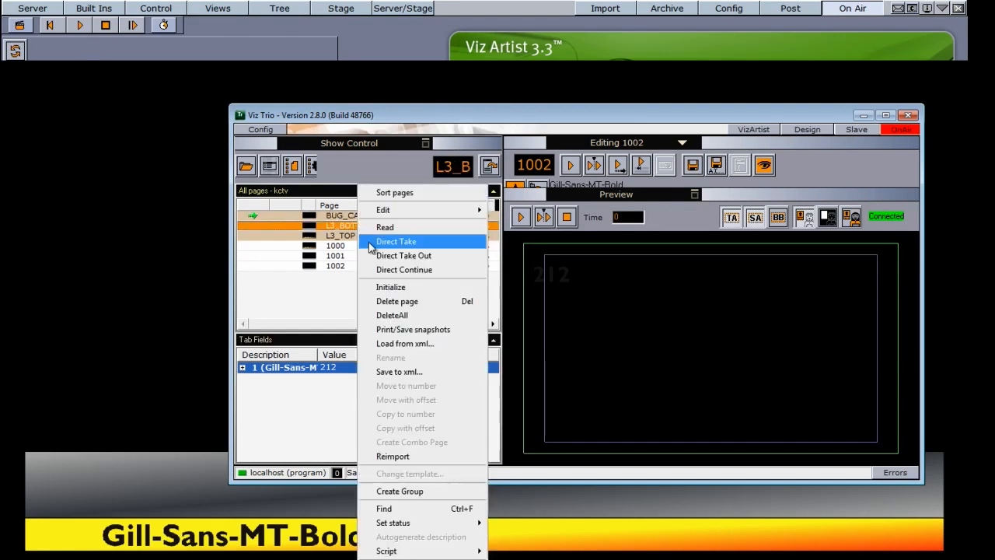
left_click(379, 259)
right_click(367, 236)
left_click(384, 256)
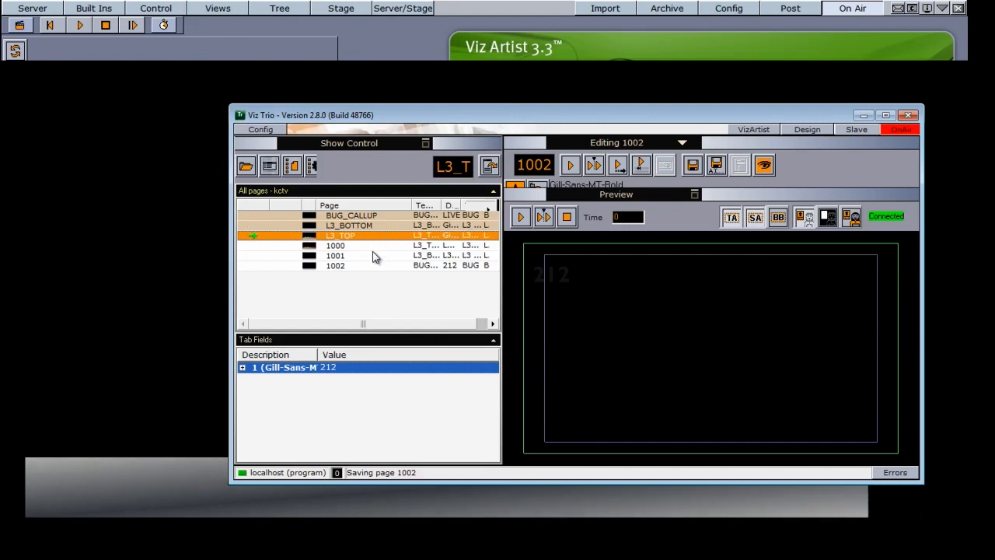
Step: Test the L3_BOTTOM page by taking it directly on air and taking it out again
right_click(347, 226)
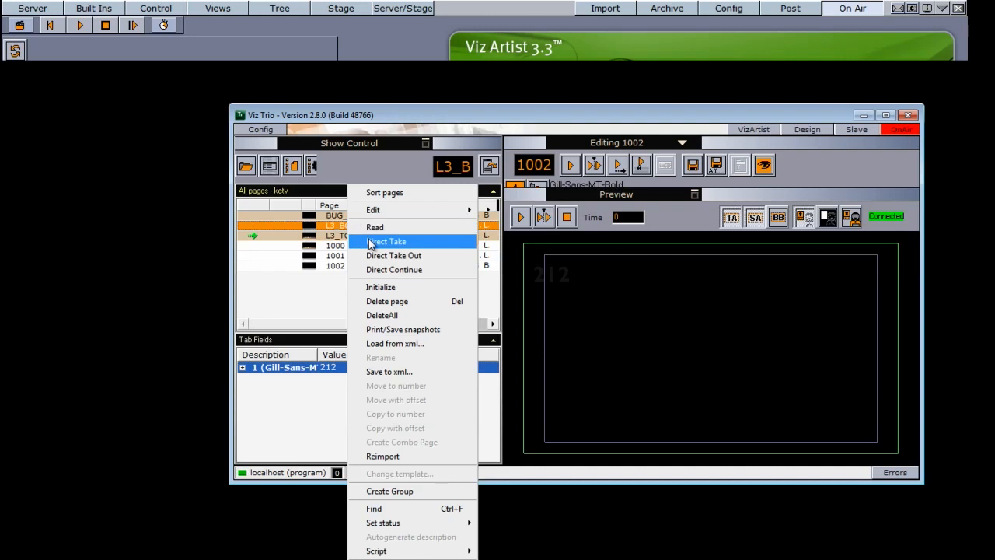
left_click(381, 242)
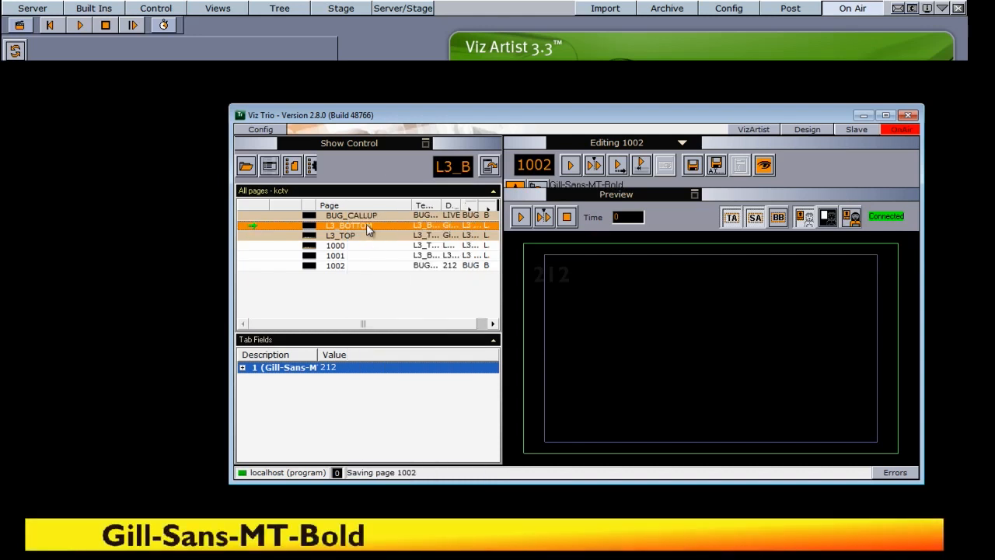
right_click(367, 225)
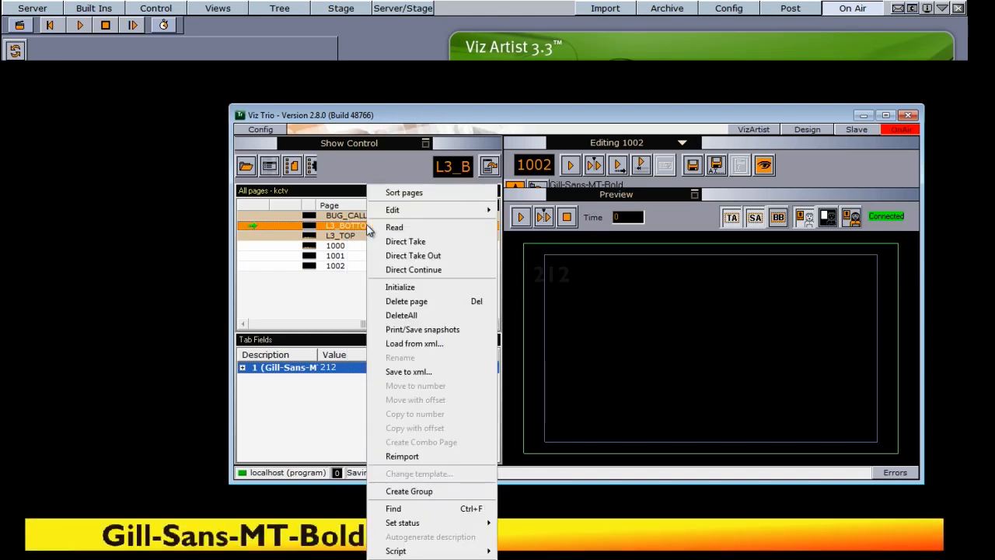
left_click(398, 257)
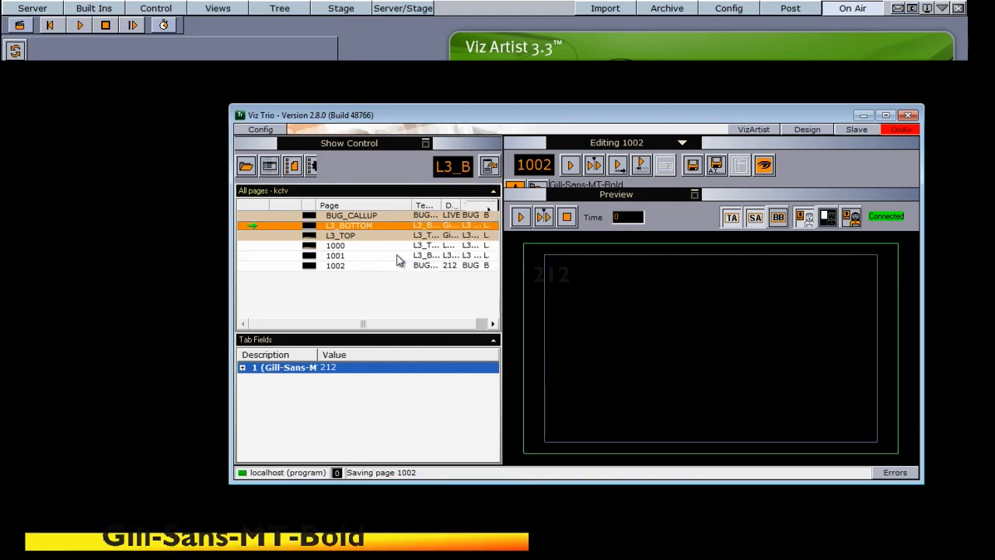
Step: Test the L3_TOP page by taking it directly on air and taking it out again
right_click(358, 236)
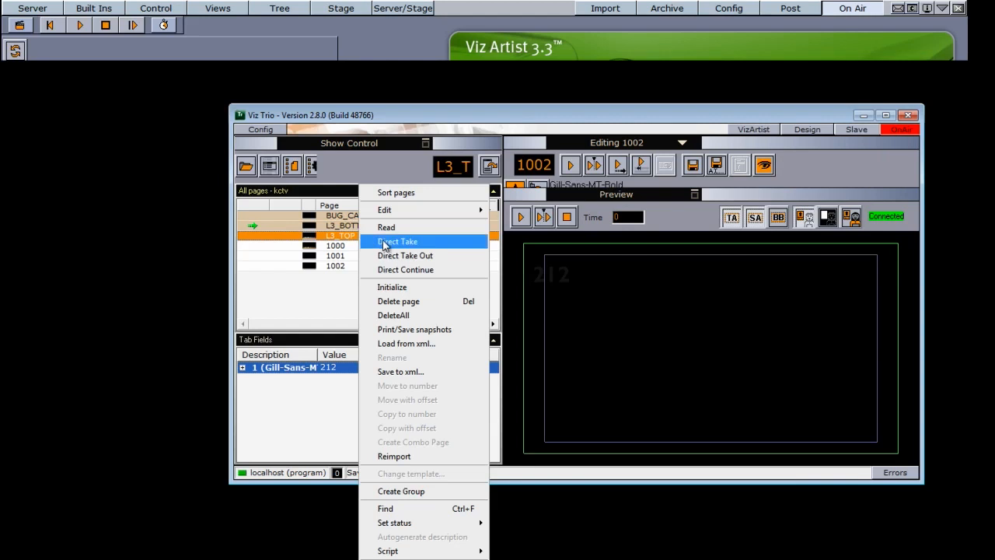
left_click(385, 244)
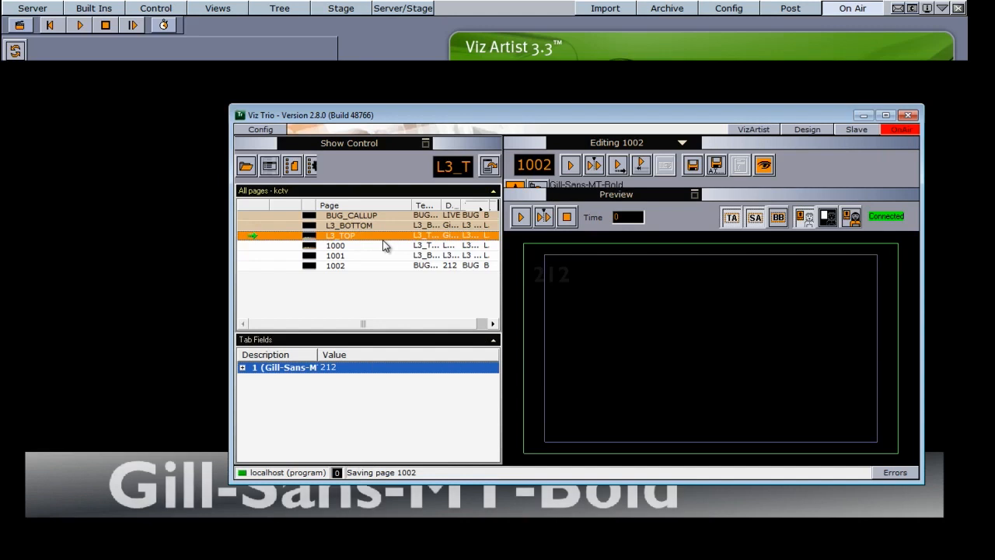
right_click(369, 235)
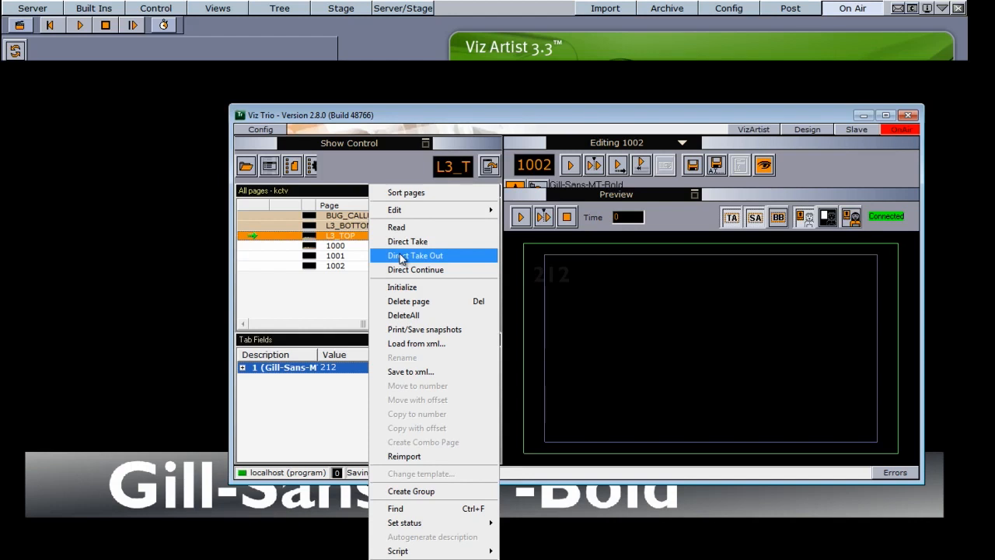
left_click(402, 258)
Step: Test the BUG_CALLUP page's transitions with a direct take and a direct take out
left_click(349, 217)
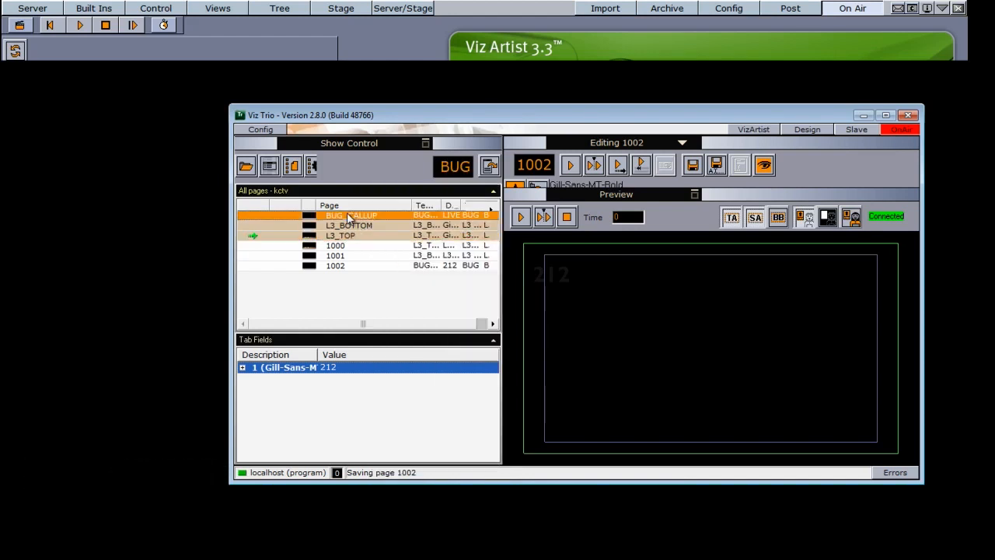
right_click(349, 217)
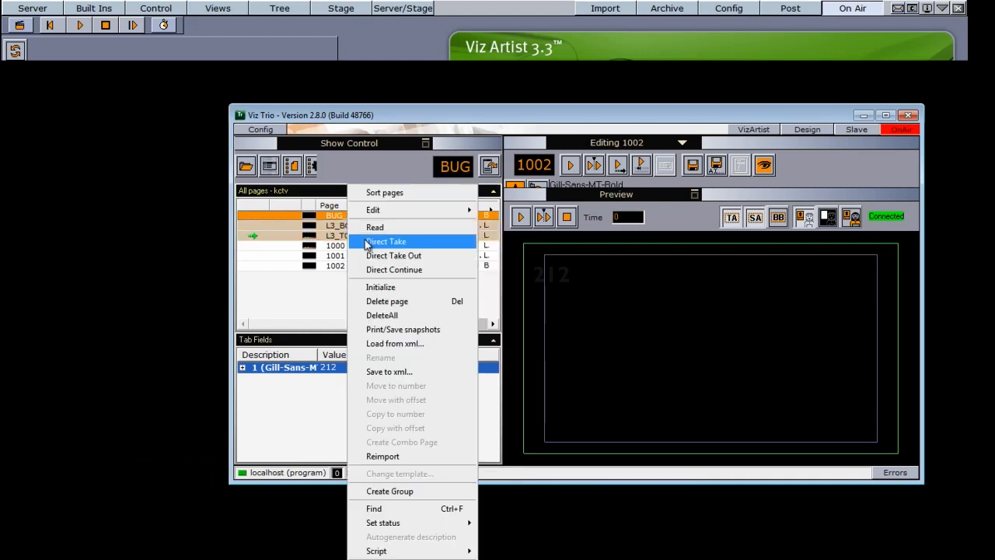
left_click(366, 241)
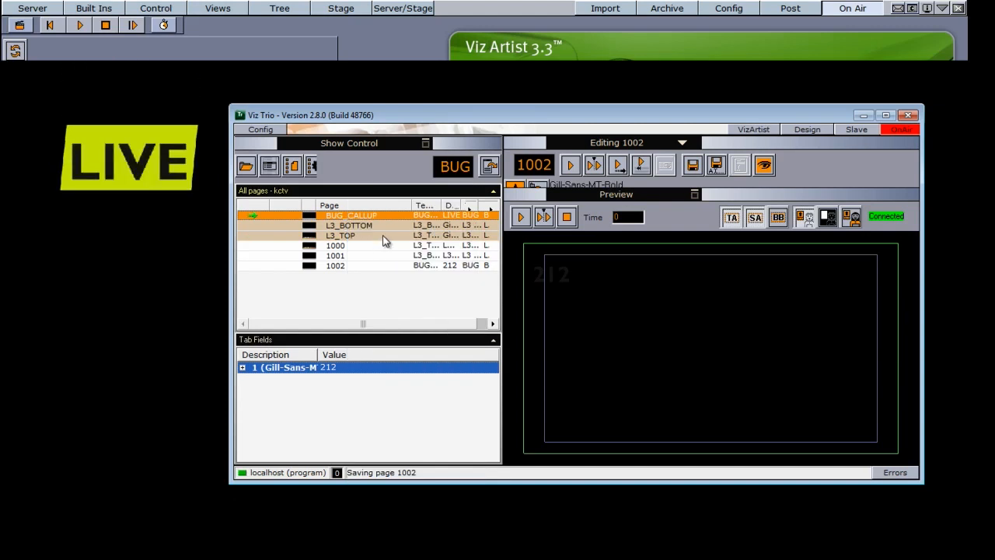
right_click(366, 220)
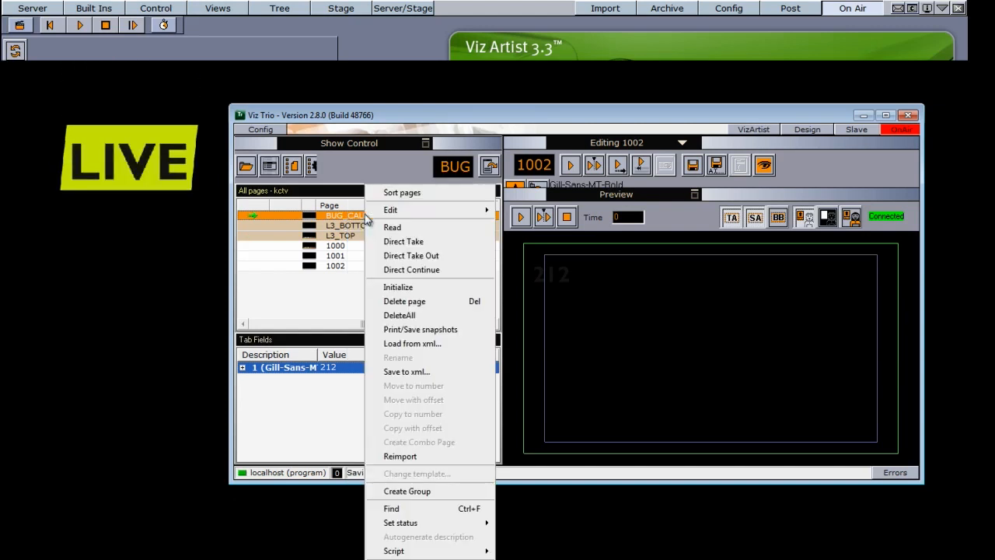
left_click(398, 256)
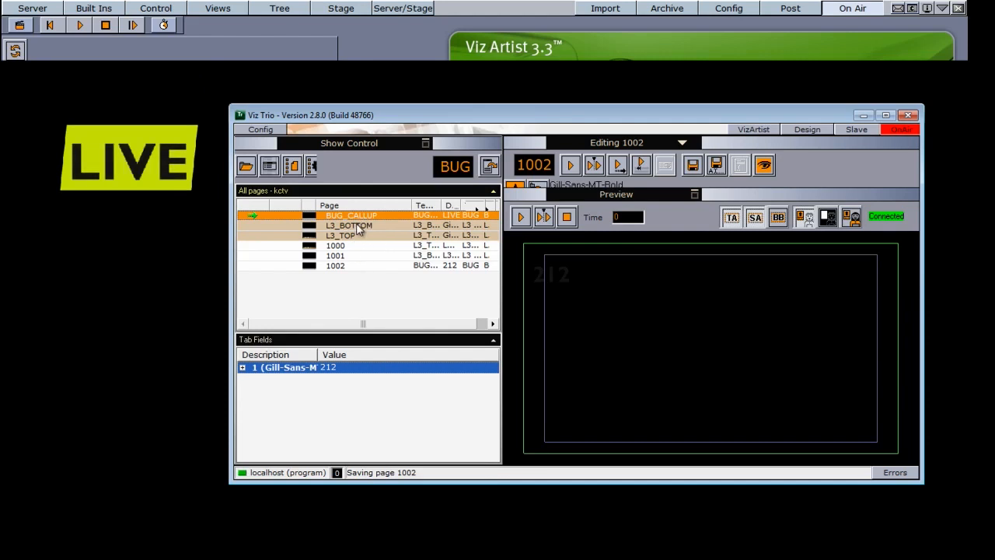
Step: Take the L3_BOTTOM and L3_TOP pages directly on air and move the Viz Trio window off the lower-third graphics
right_click(359, 226)
left_click(373, 242)
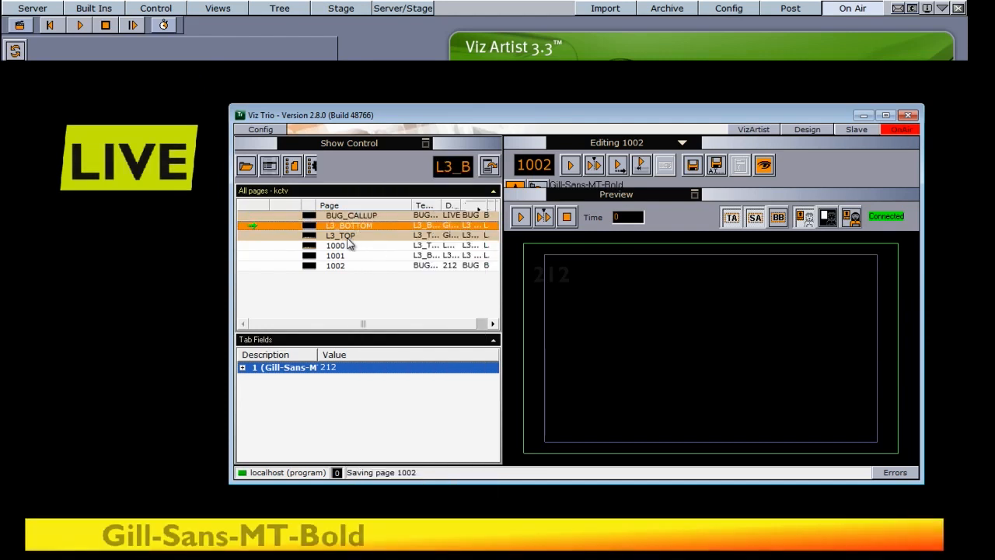
left_click(343, 235)
right_click(344, 239)
left_click(364, 241)
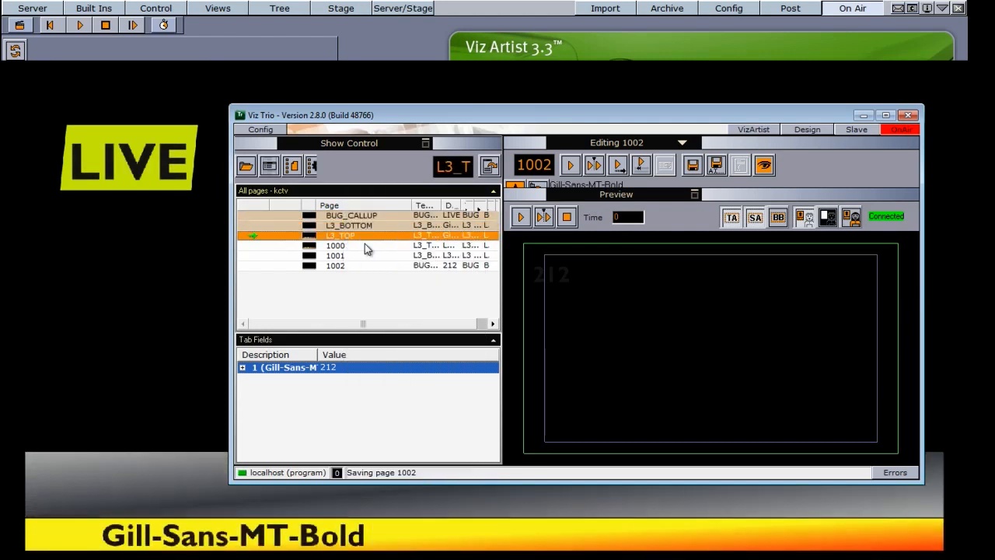
left_click_drag(371, 112, 372, 95)
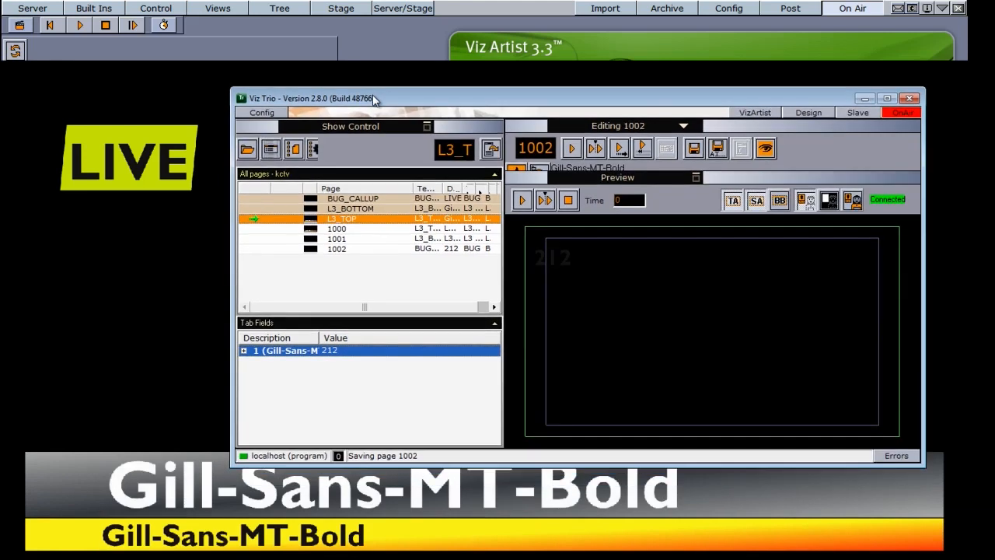
Step: Take pages 1000 and 1001 directly on air to replace both lower-third texts
right_click(332, 230)
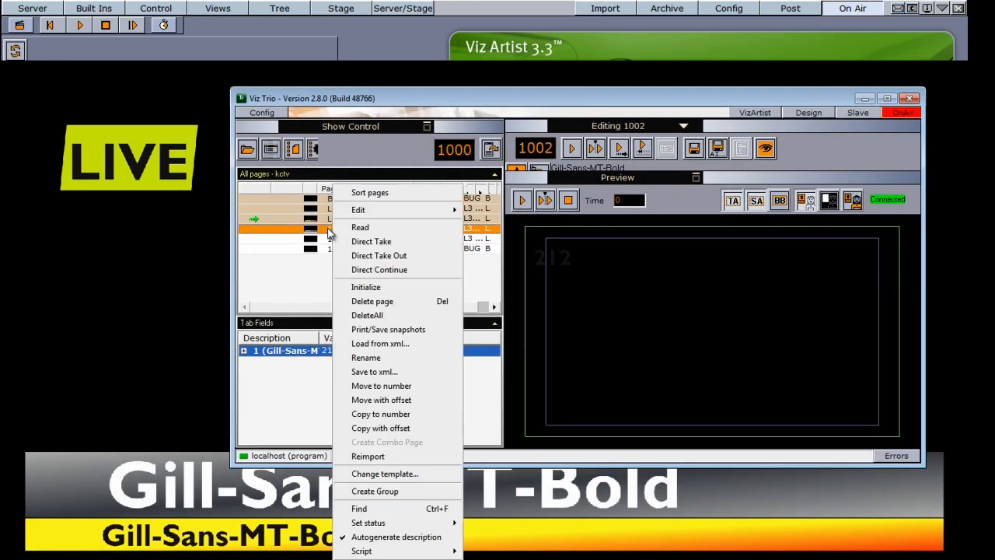
left_click(354, 242)
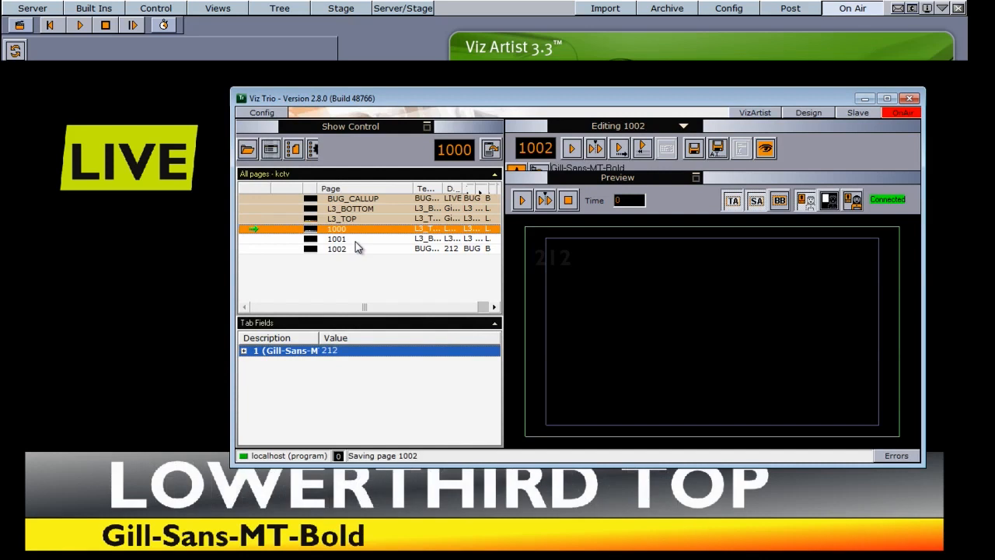
right_click(340, 241)
left_click(379, 242)
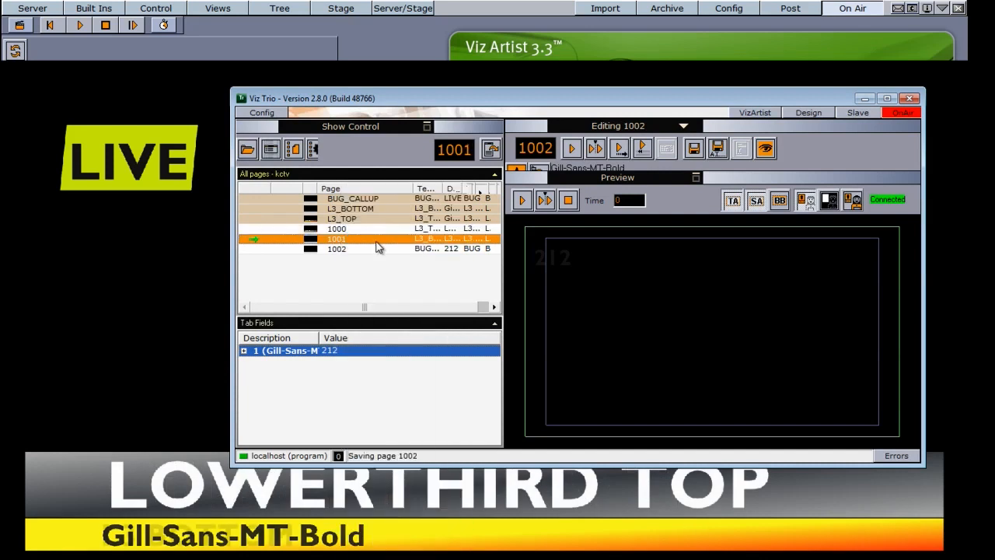
Step: Take page 1002 directly on air to change the bug, and directly take it out
left_click(339, 249)
right_click(342, 249)
left_click(389, 241)
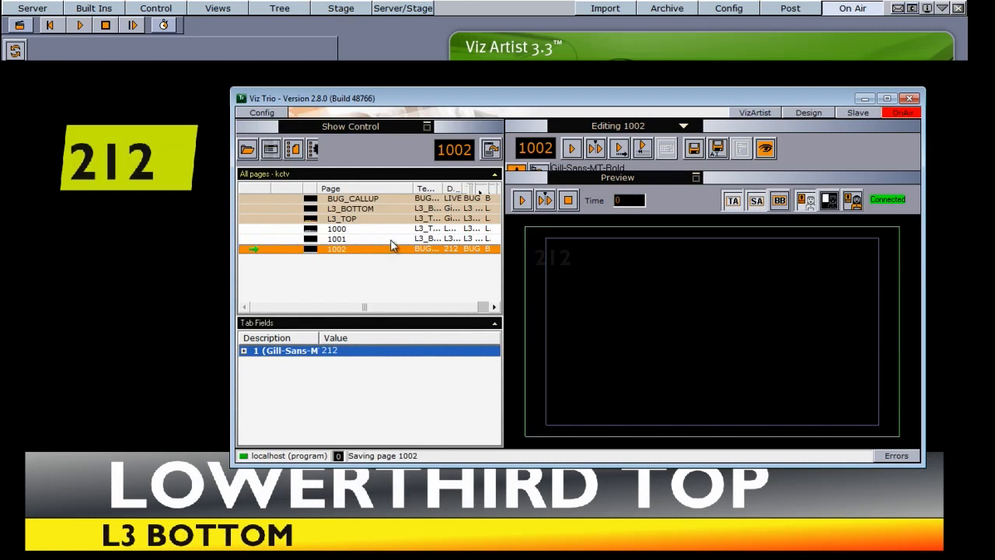
right_click(370, 250)
left_click(413, 256)
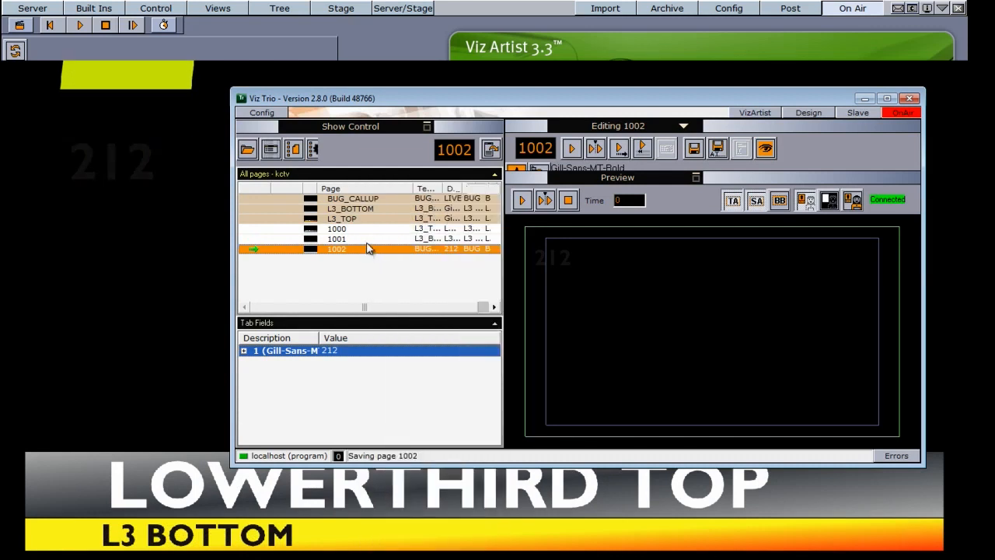
Step: Directly take pages 1001 and 1000 off air to clear both lower thirds
right_click(366, 239)
left_click(400, 257)
right_click(366, 228)
left_click(397, 241)
Step: Switch to Viz Artist and examine the L3 director's channels and timing against the LOWERTHIRDBOTTOM transition directors in the Stage
left_click(190, 101)
left_click(39, 8)
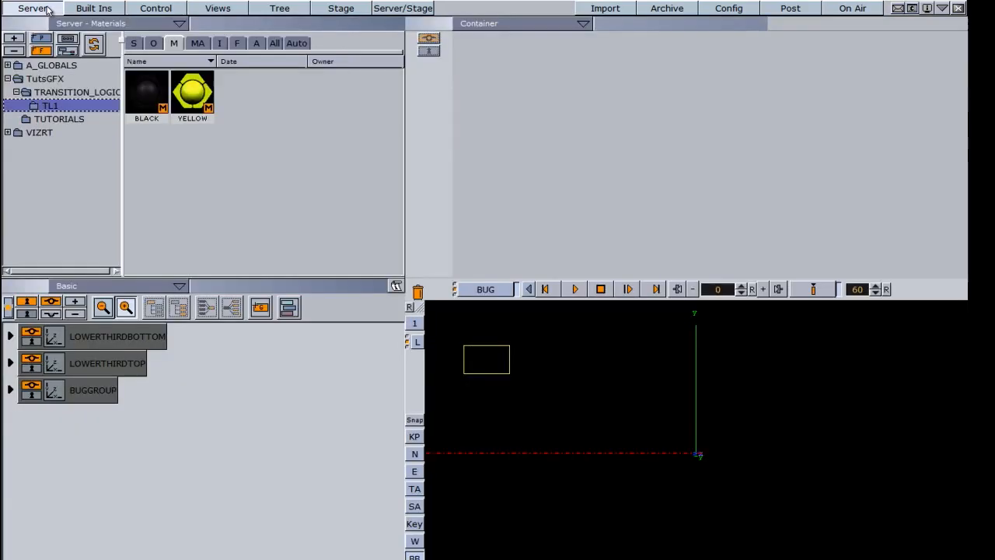
left_click(340, 8)
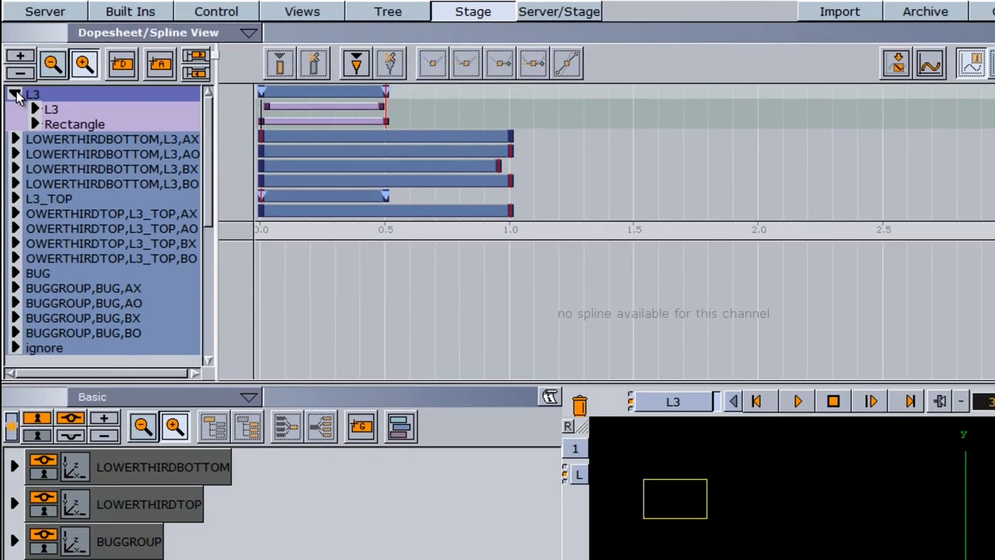
left_click(11, 74)
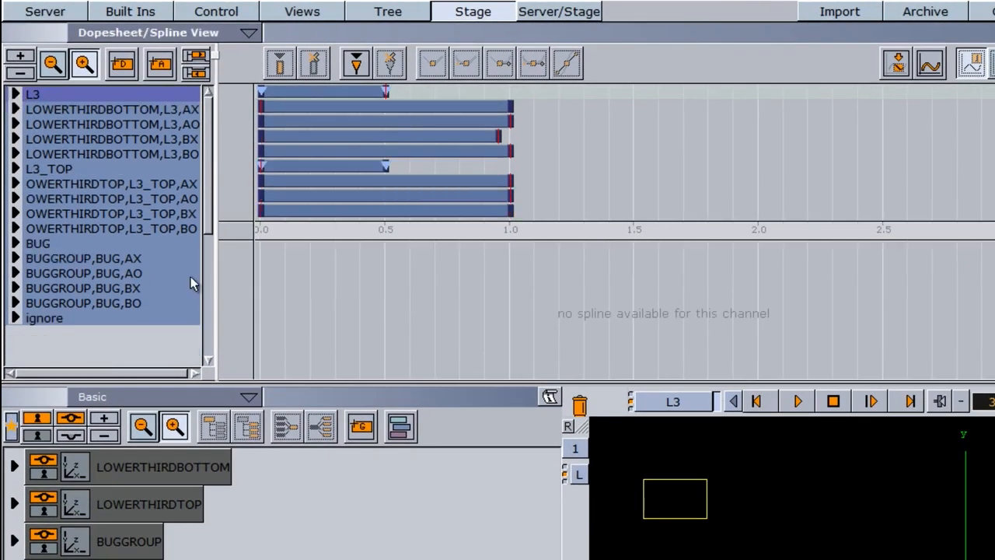
left_click(15, 94)
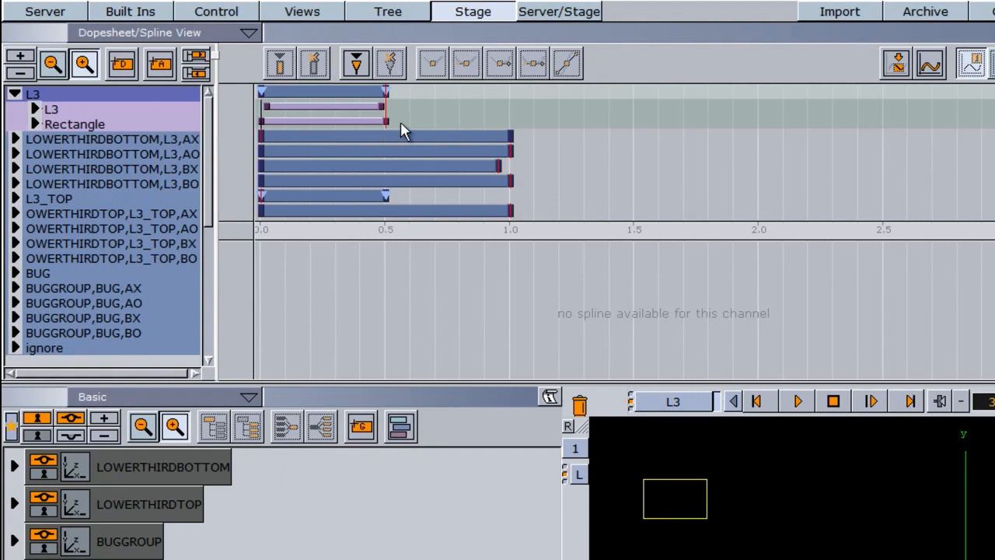
left_click_drag(388, 115, 386, 136)
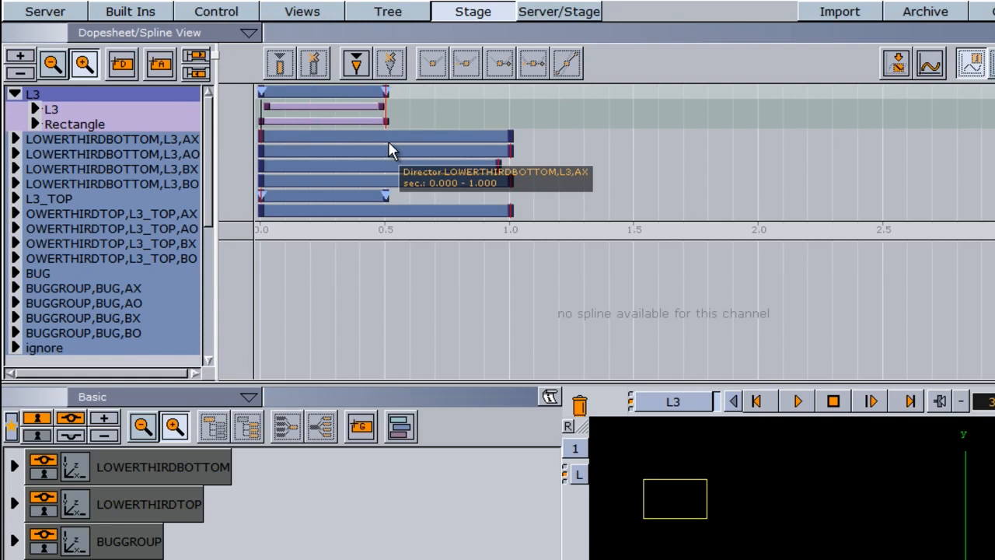
left_click(13, 94)
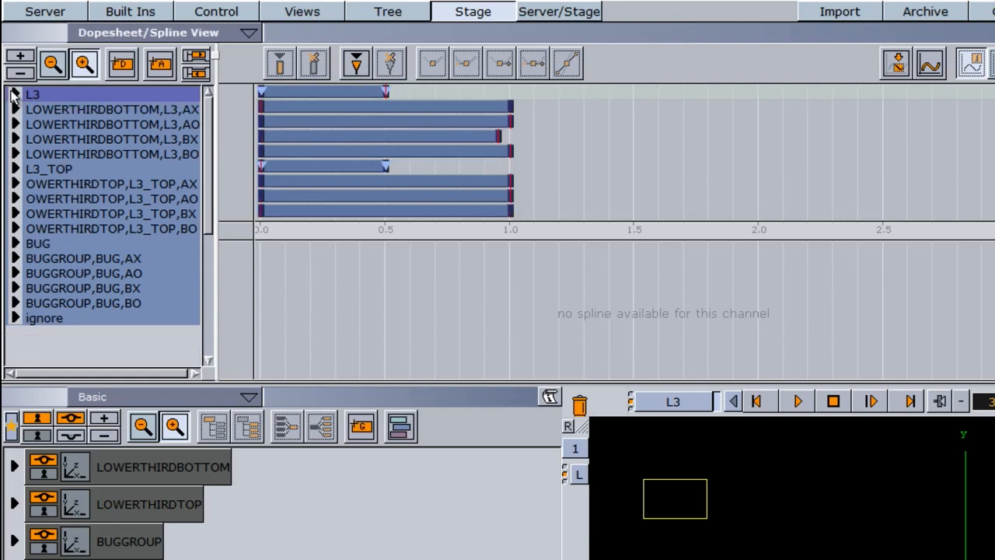